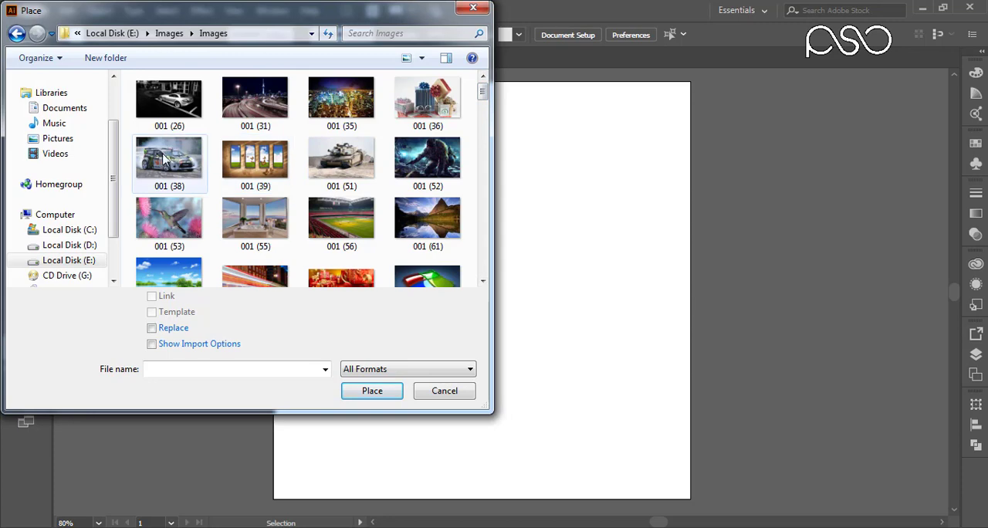
- Place the car photo 001 (38) as an embedded image and park it beside the artboard's left edge
left_click(162, 158)
left_click(373, 391)
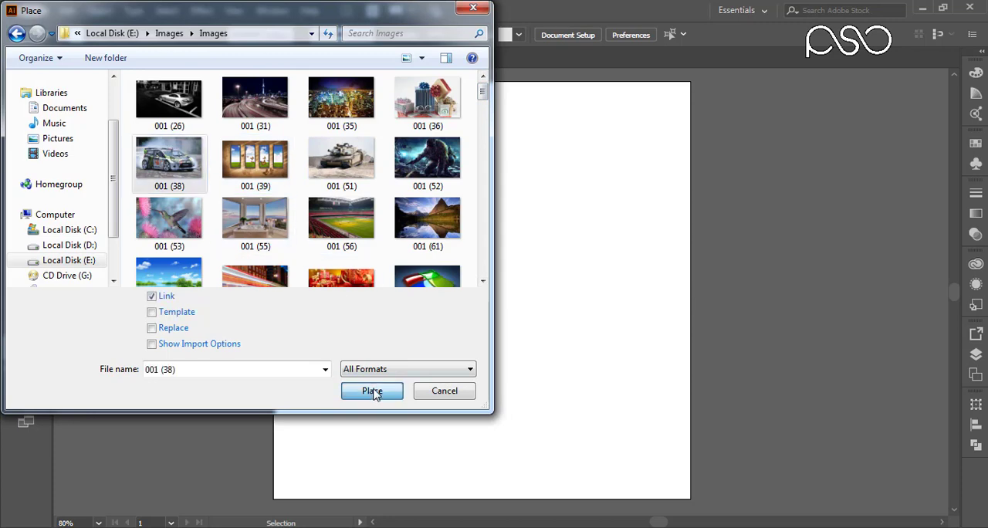
left_click_drag(314, 141, 777, 439)
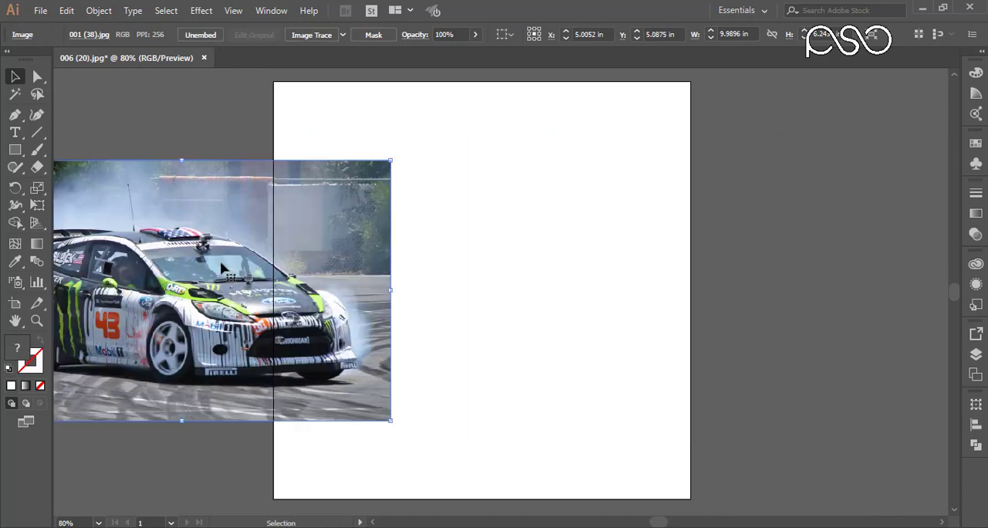
left_click_drag(231, 273, 205, 271)
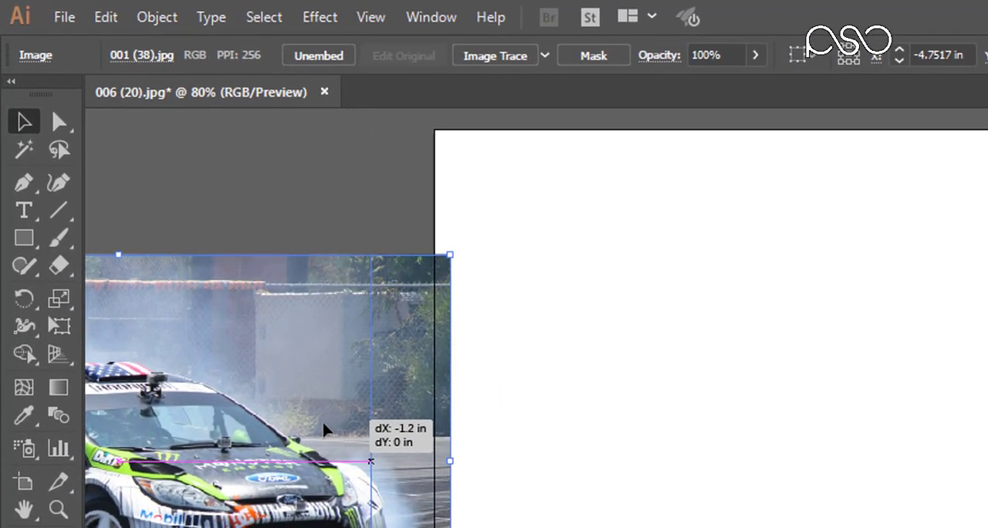
left_click_drag(325, 424, 324, 424)
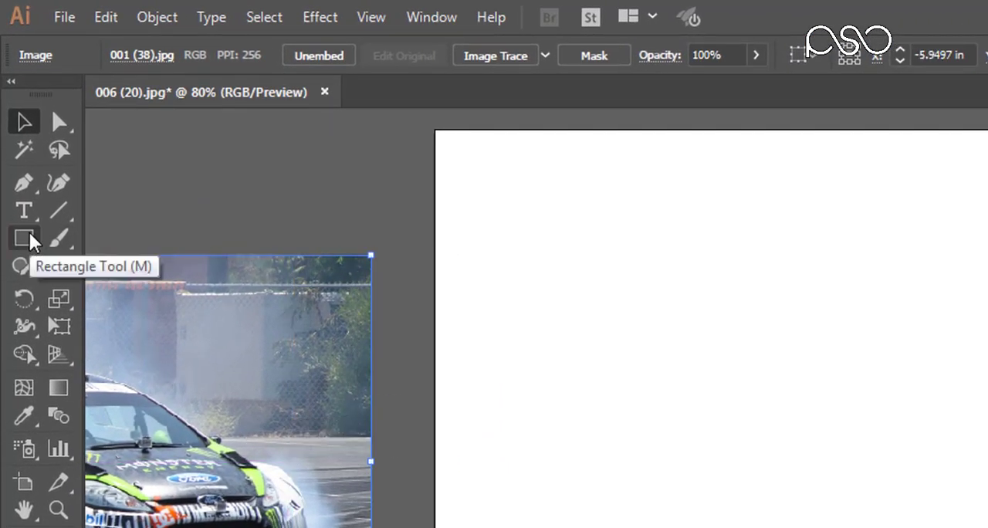
- Draw a small hexagon near the artboard's upper-left corner with the Polygon tool and fill it with light pink FFD4D4
left_click_drag(29, 232, 98, 323)
left_click_drag(89, 285, 88, 285)
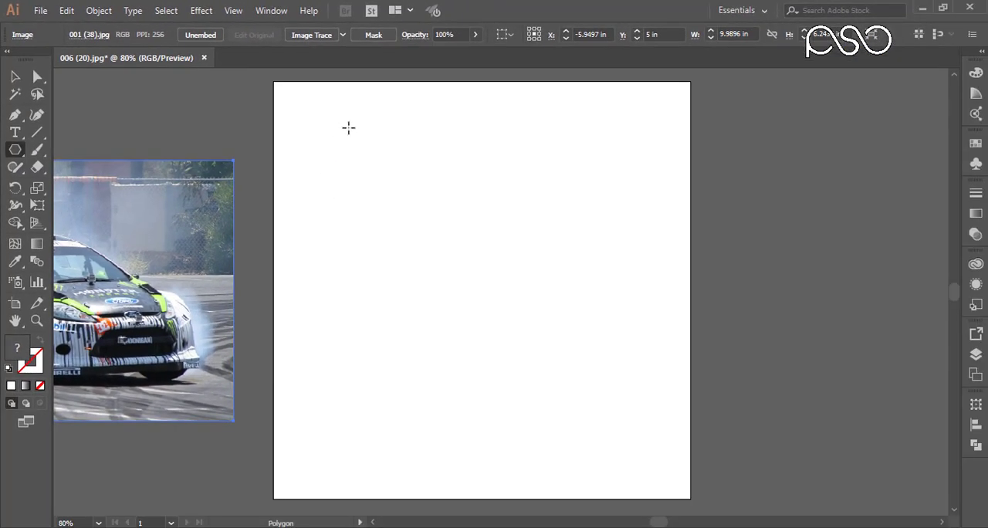
left_click_drag(348, 127, 375, 175)
key("v")
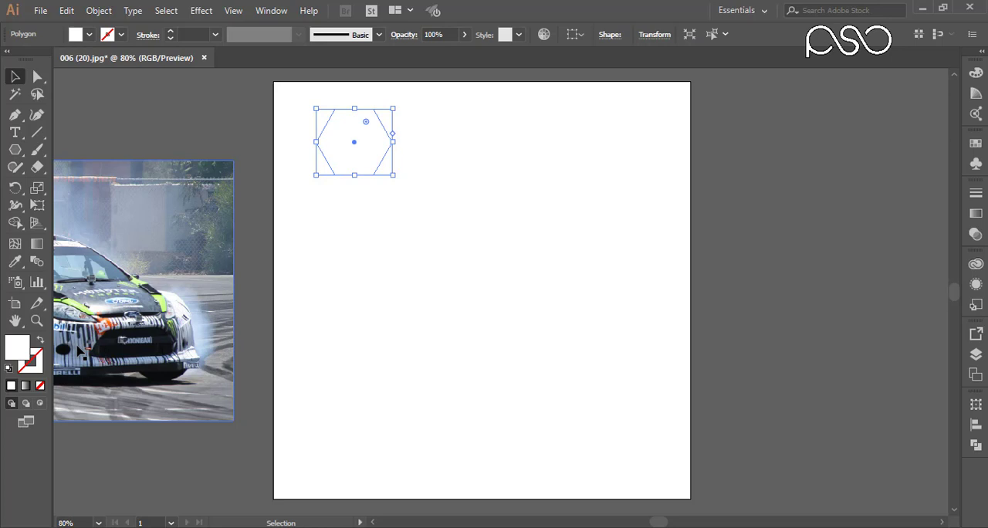
double_click(23, 349)
left_click(425, 270)
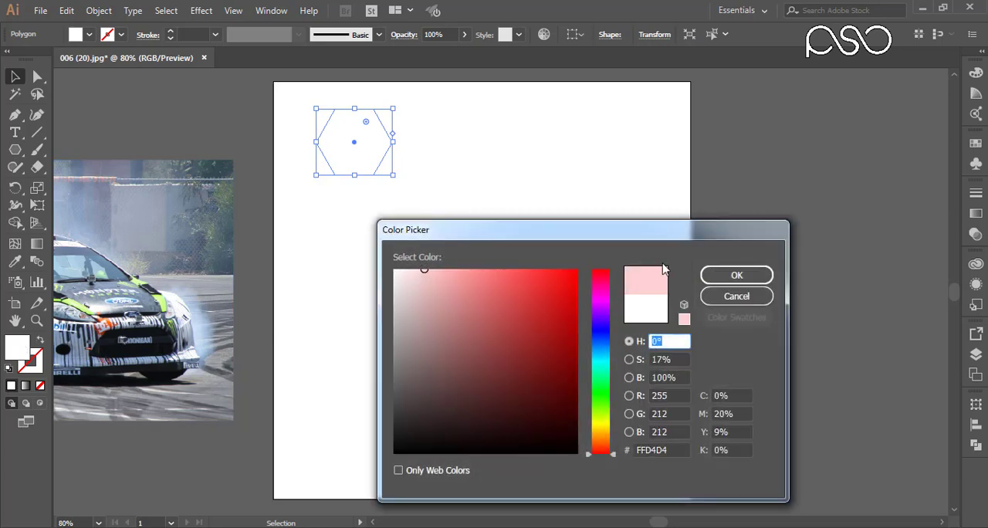
left_click(720, 275)
- Copy the hexagon straight down with a small gap and repeat the copy to form a vertical column of four
left_click_drag(386, 162, 372, 229)
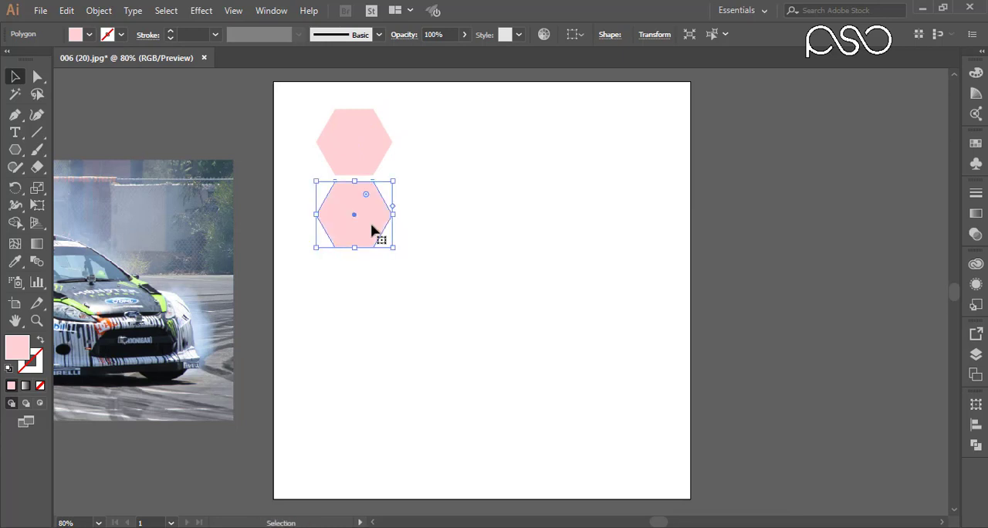
key("ctrl+d")
key("ctrl+d")
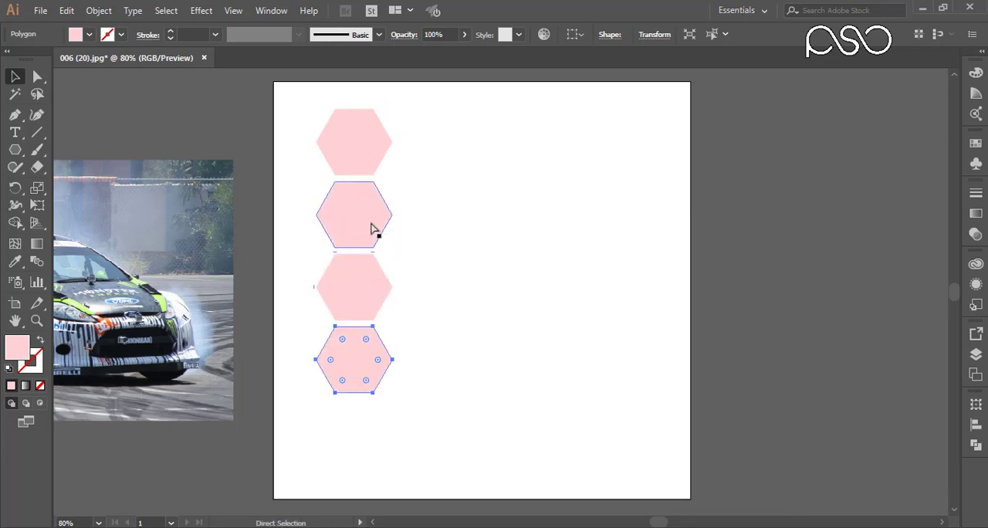
key("ctrl+d")
left_click_drag(432, 117, 329, 423)
key("a")
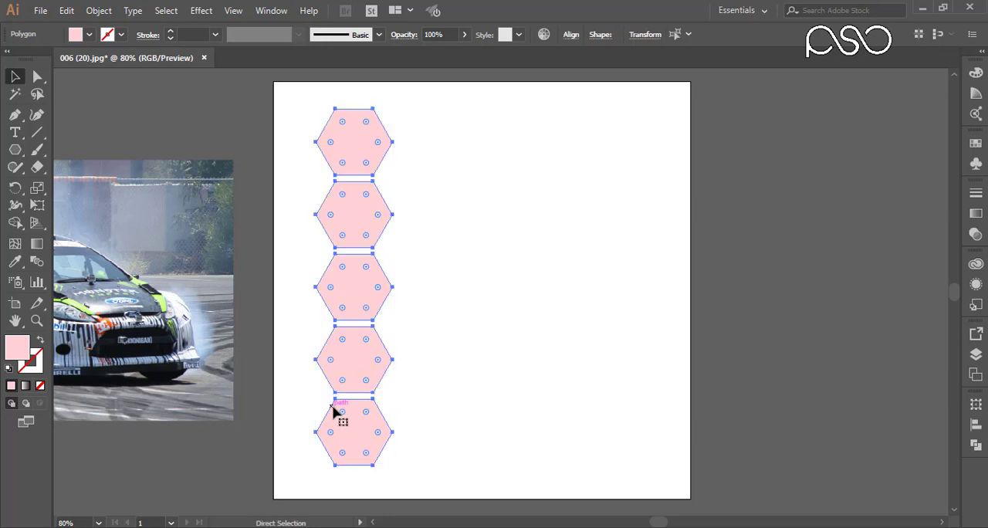
key("ctrl+z")
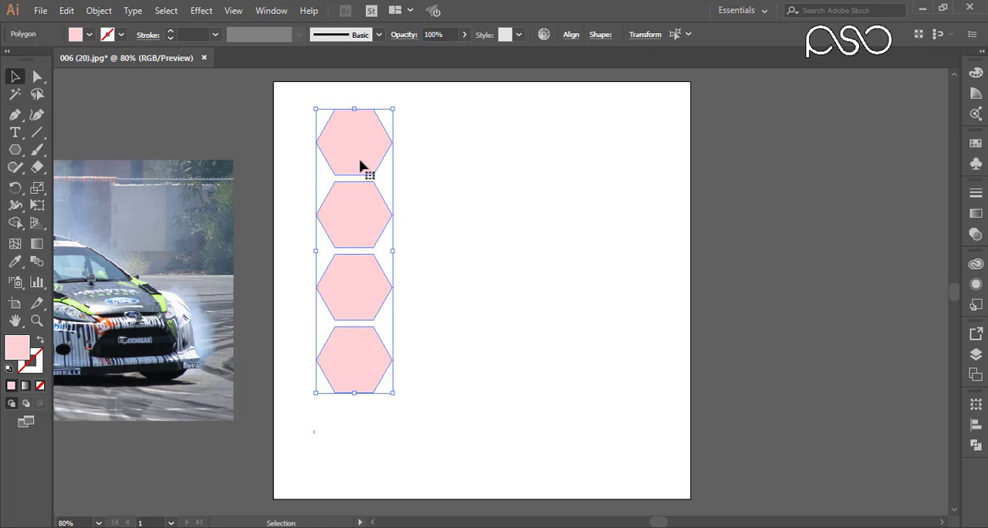
- Duplicate the column into six staggered, interlocking columns and center the resulting honeycomb on the artboard
left_click_drag(359, 157, 422, 192)
left_click_drag(508, 125, 315, 460)
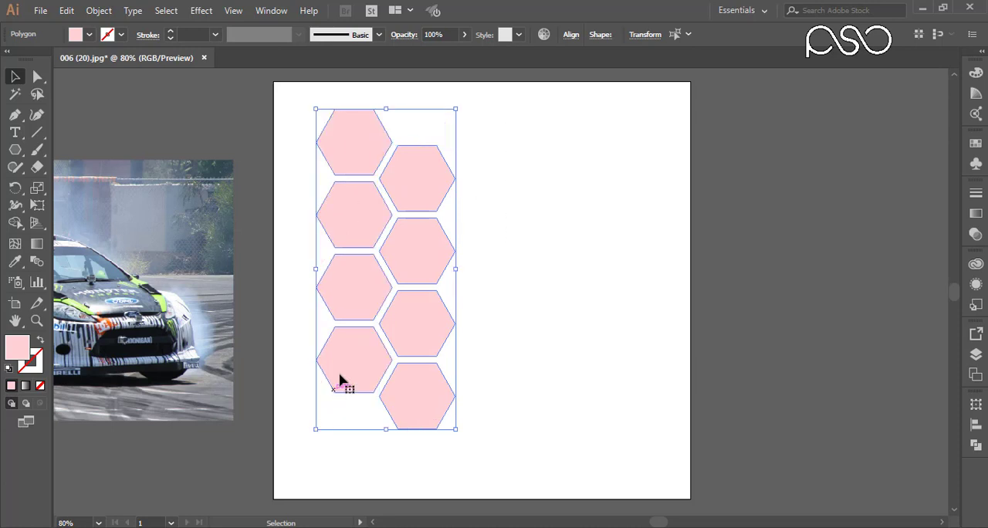
left_click_drag(355, 361, 475, 365)
key("ctrl")
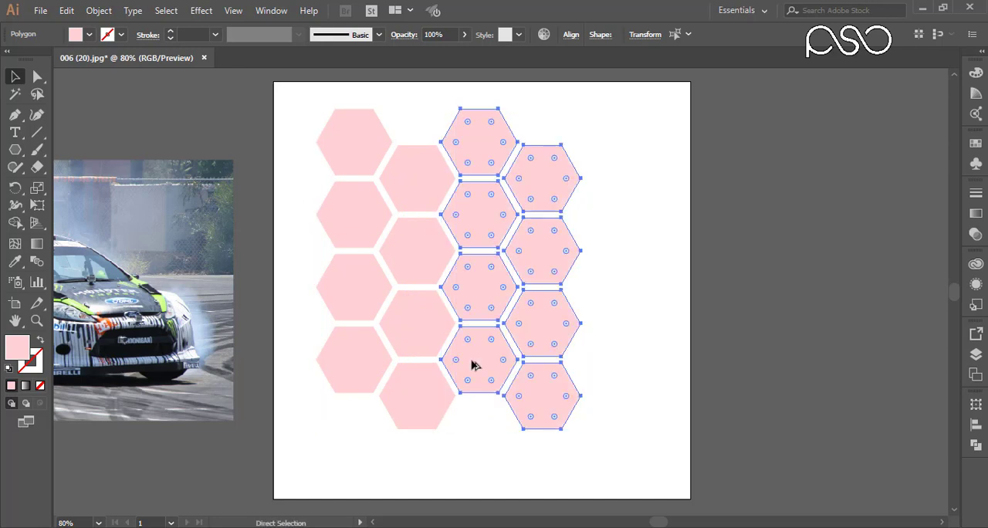
key("ctrl+d")
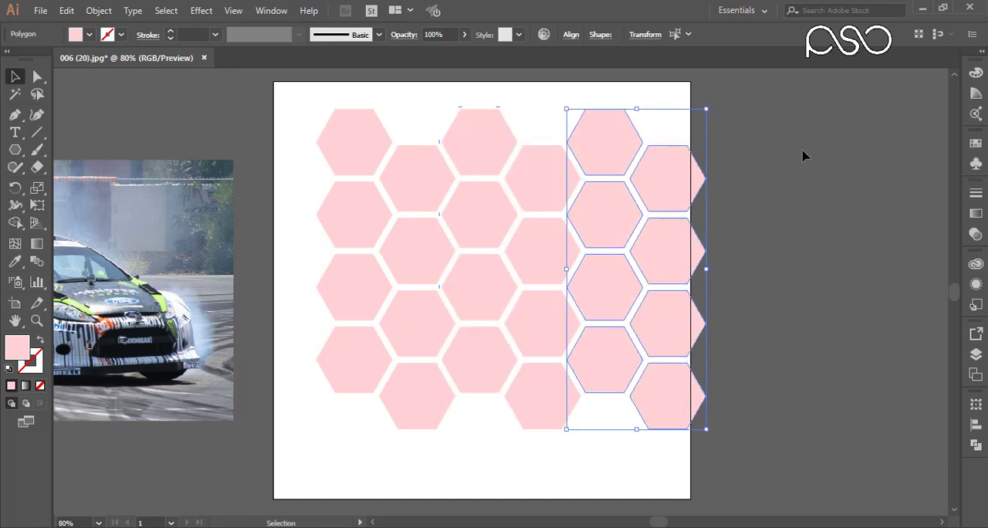
left_click_drag(795, 113, 330, 427)
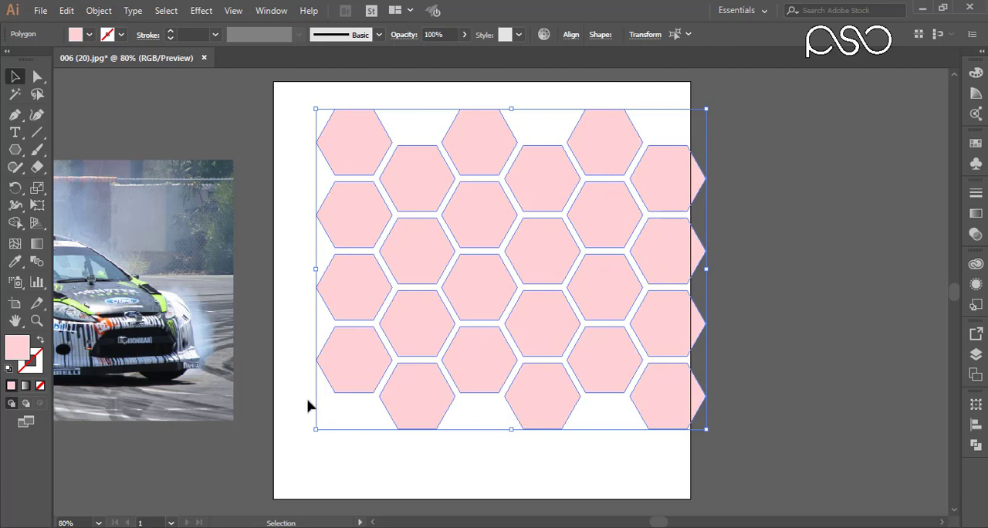
left_click_drag(409, 311, 381, 335)
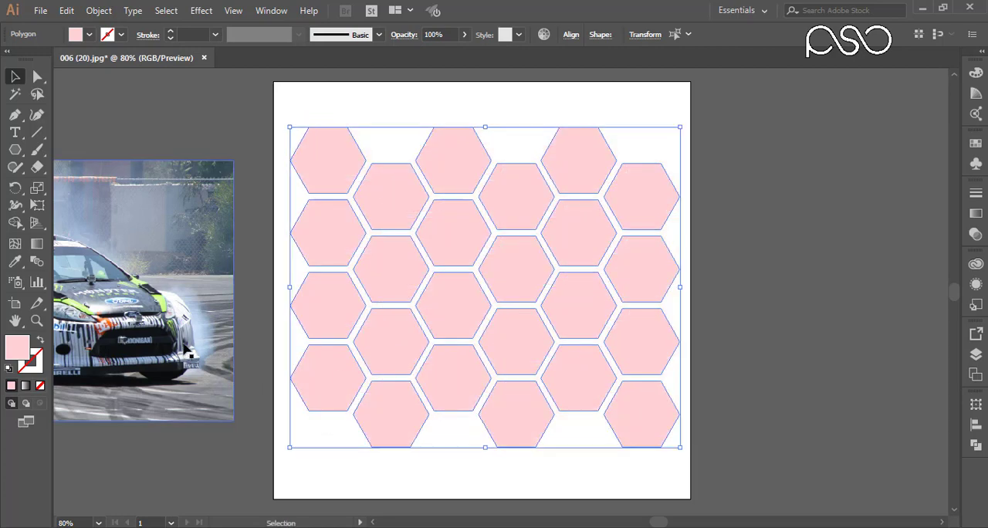
- Move the car photo behind the honeycomb and stretch it vertically so it extends past the hexagons above and below
left_click_drag(186, 349, 639, 344)
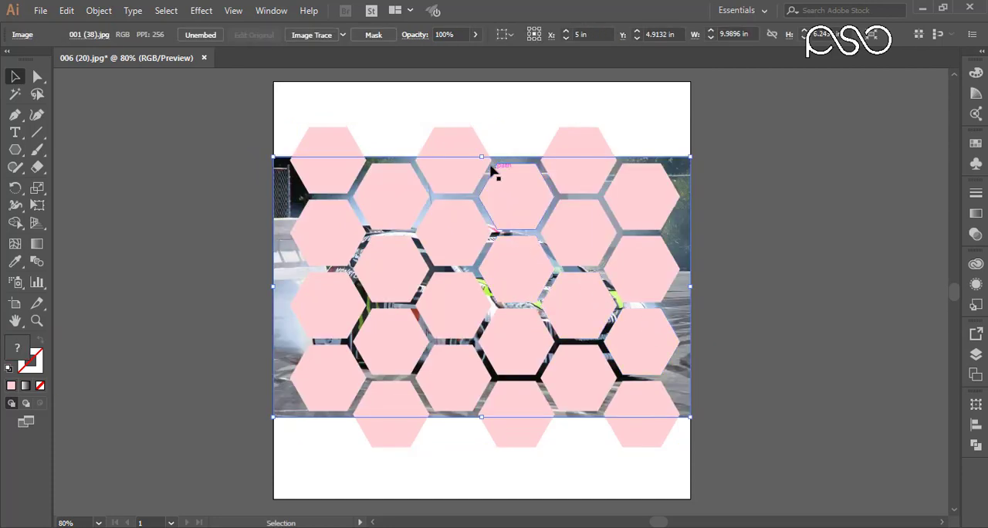
left_click_drag(485, 158, 487, 120)
left_click_drag(482, 416, 479, 460)
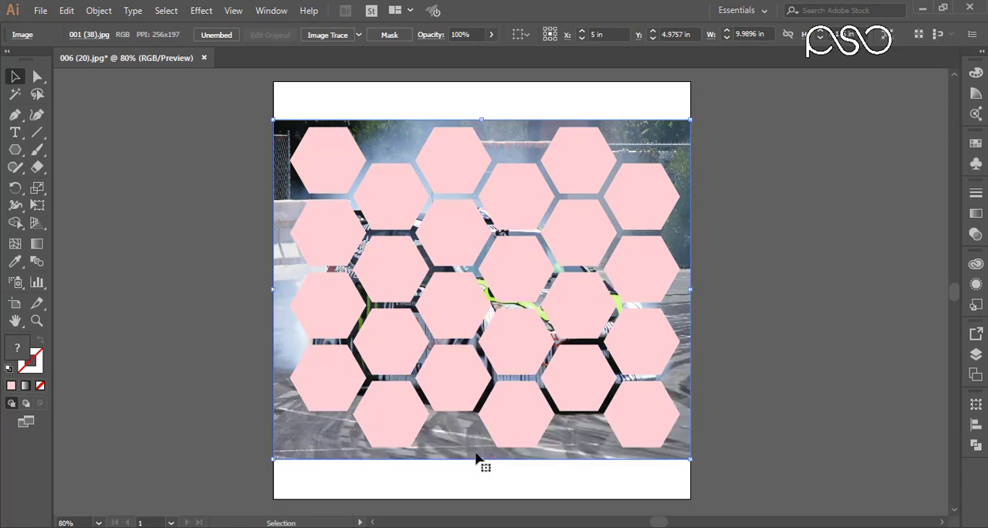
- Unite all hexagons except the third one in the first column and the lowest one in the fourth column
key("shift+ctrl+F9")
left_click_drag(761, 136, 282, 473)
left_click(656, 122, "shift")
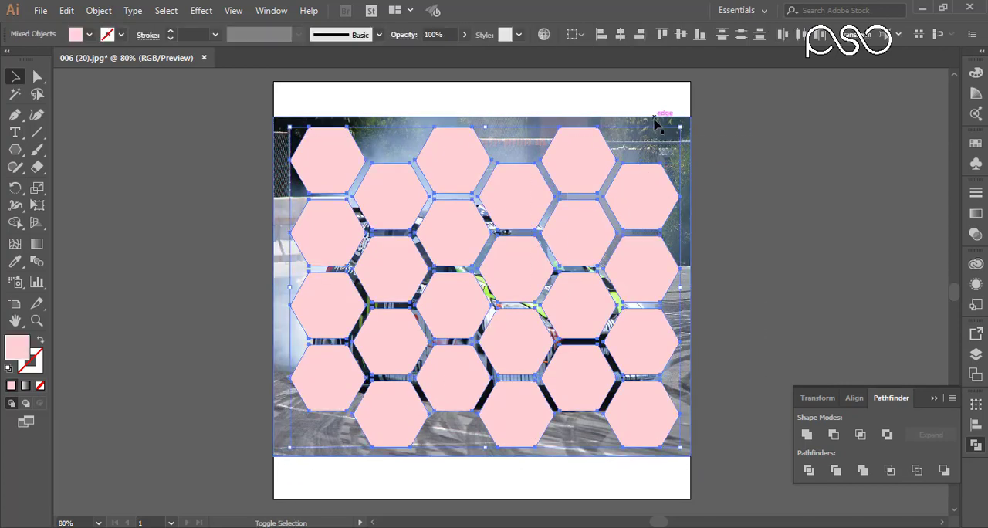
left_click(344, 163, "shift")
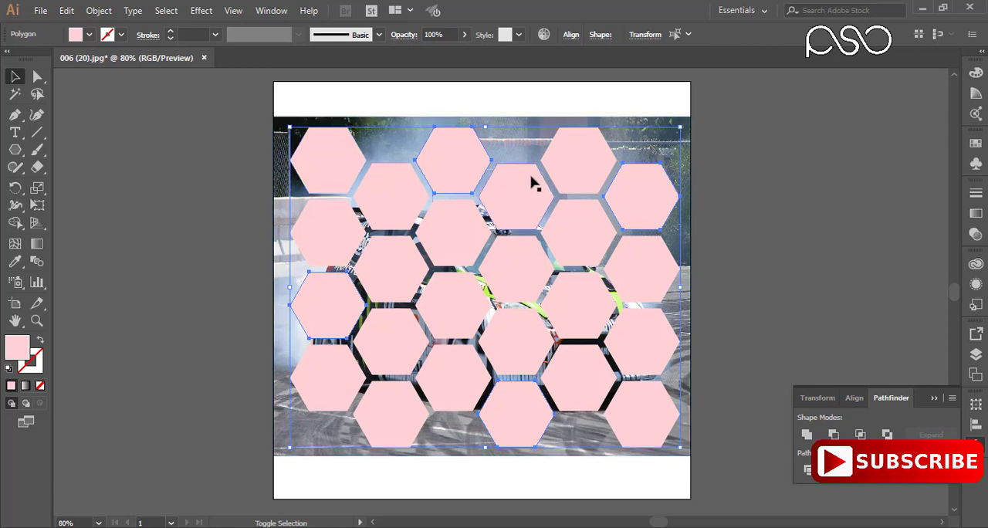
key("ctrl+a")
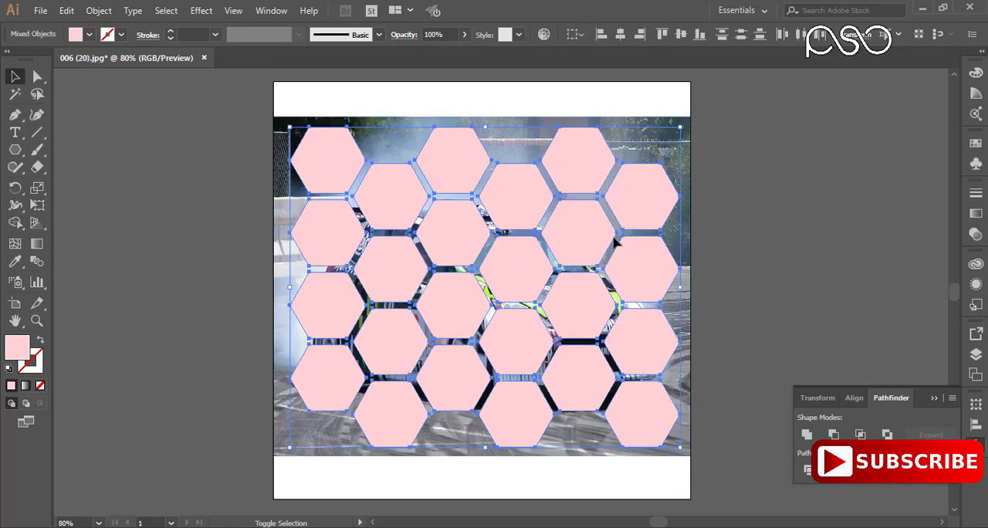
left_click(639, 274, "shift")
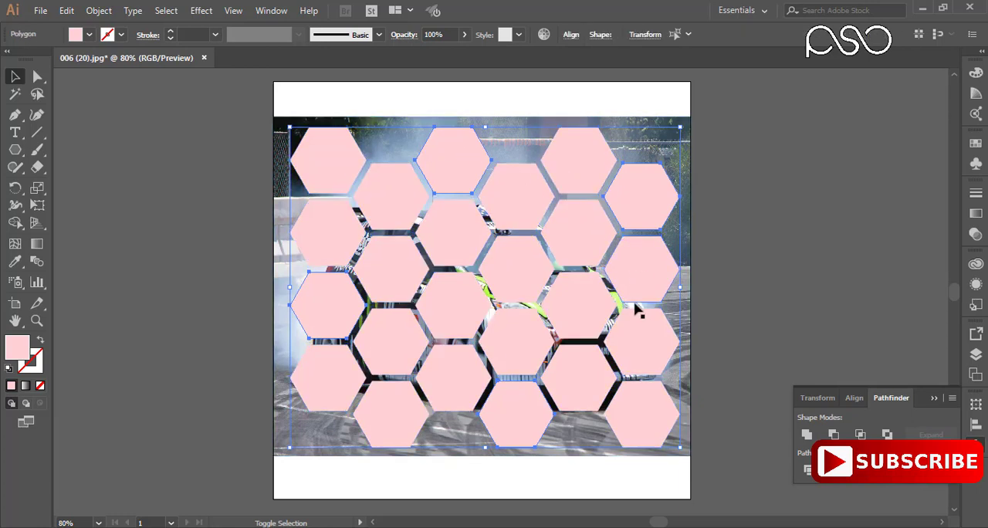
left_click(518, 419, "shift")
left_click(334, 388, "shift")
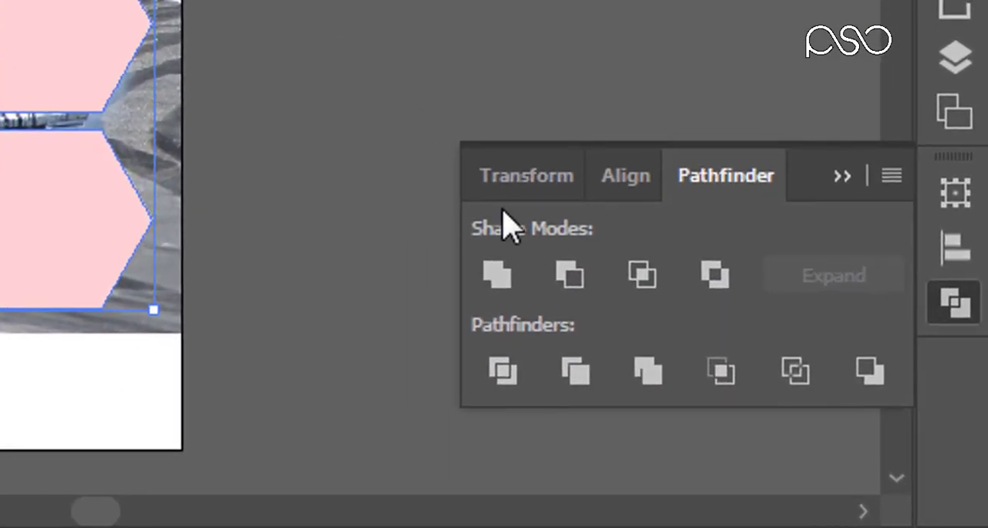
left_click(509, 278)
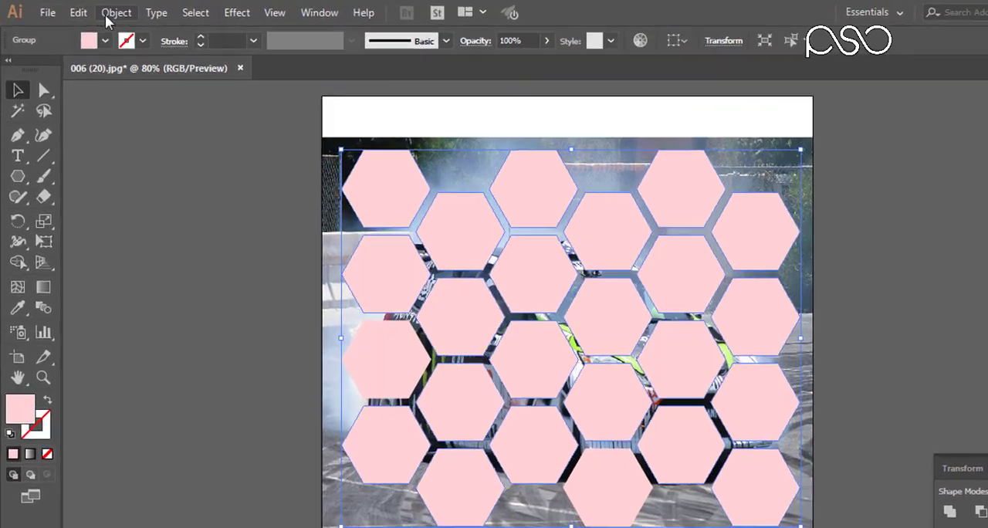
- Make the united hexagons a compound path and use it as a clipping mask on the car photo
left_click(99, 10)
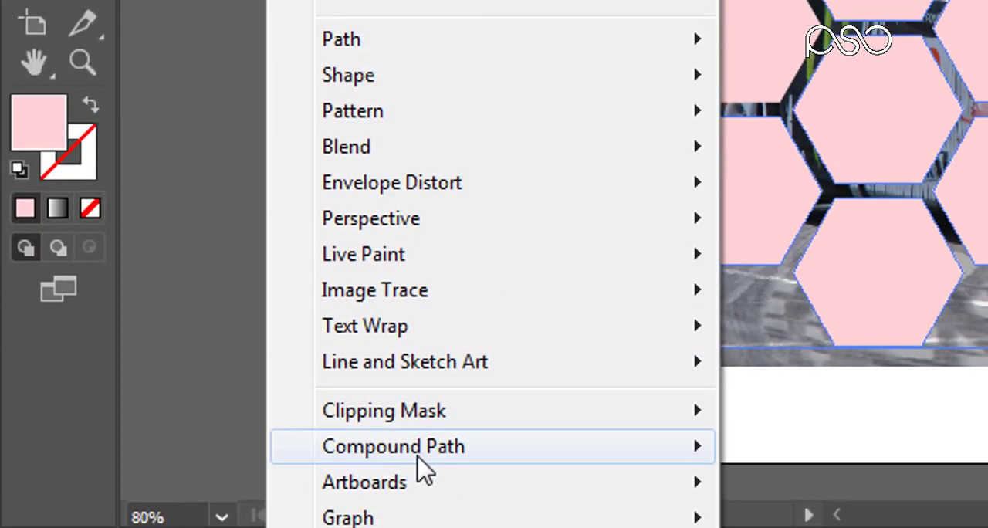
mouse_move(421, 463)
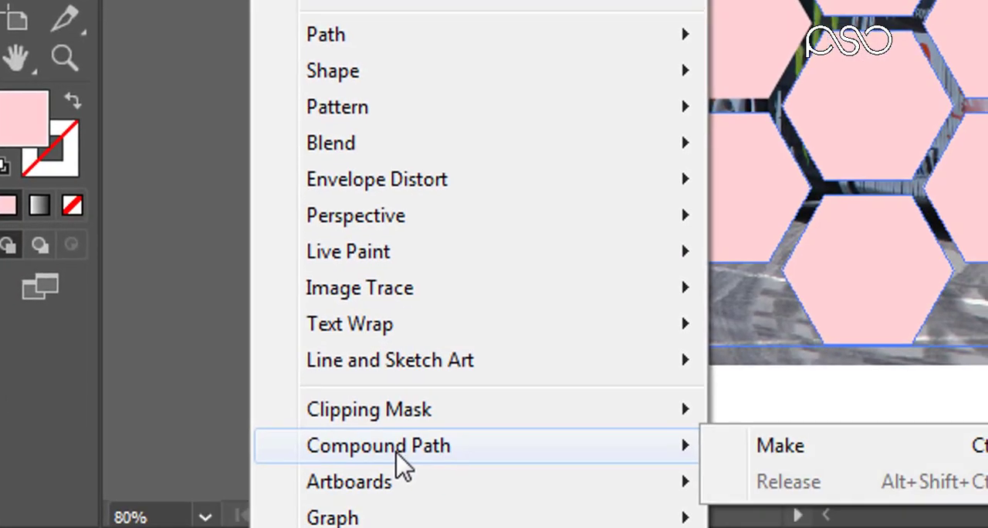
left_click(780, 451)
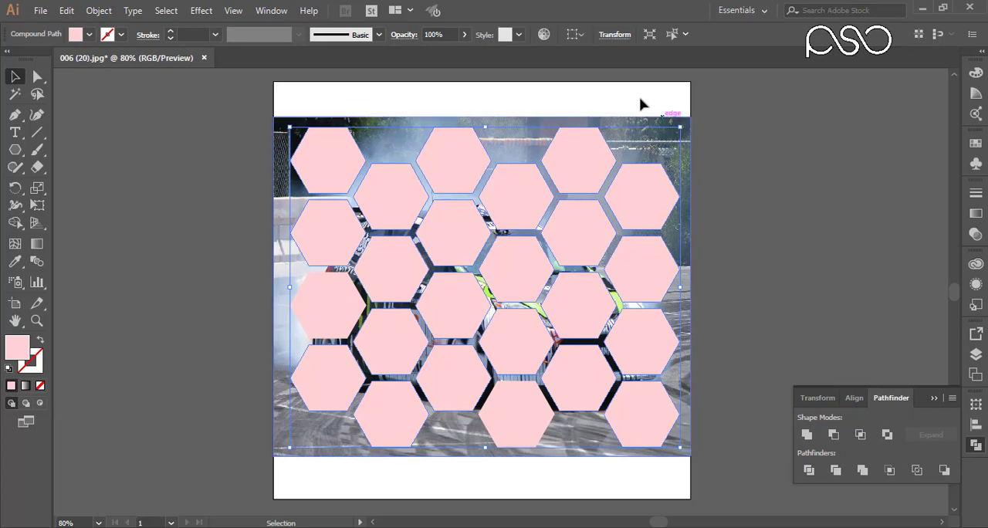
left_click(690, 180, "shift")
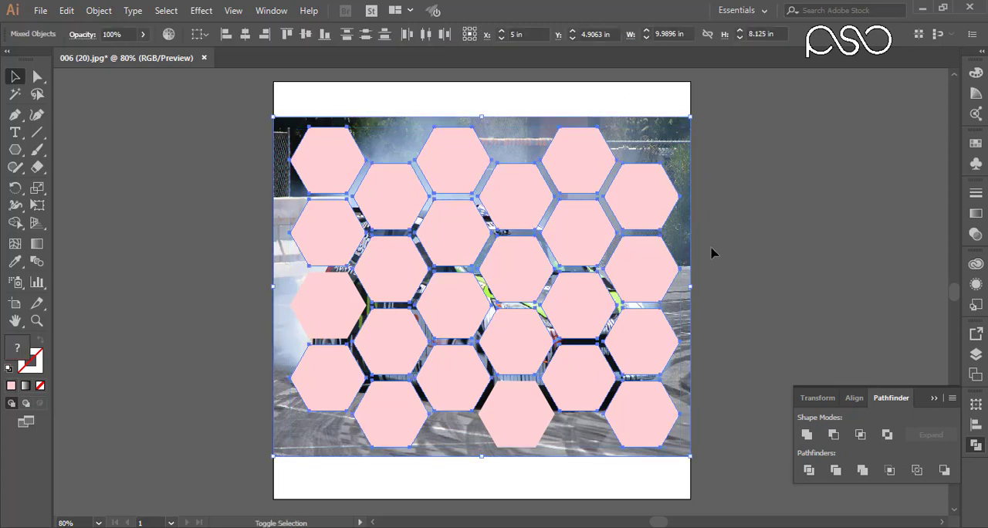
right_click(622, 245)
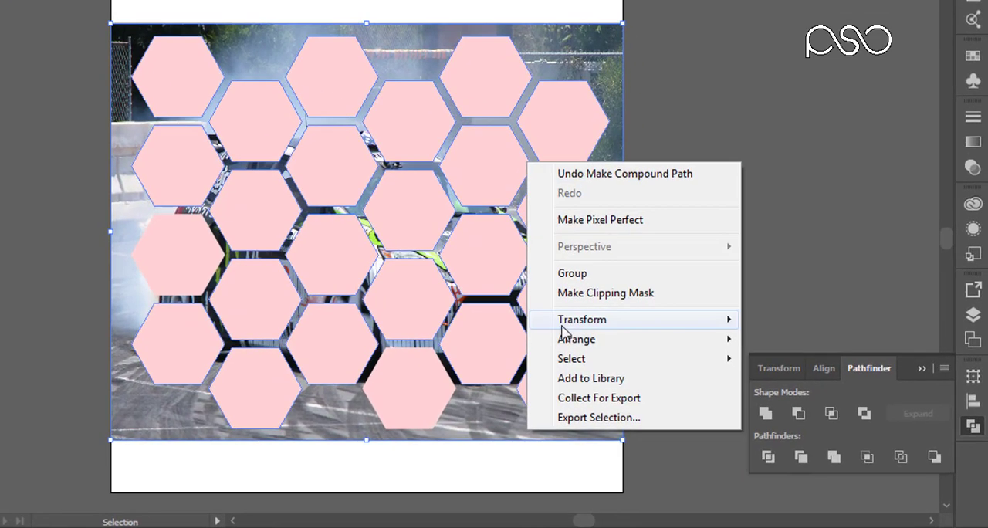
left_click(666, 344)
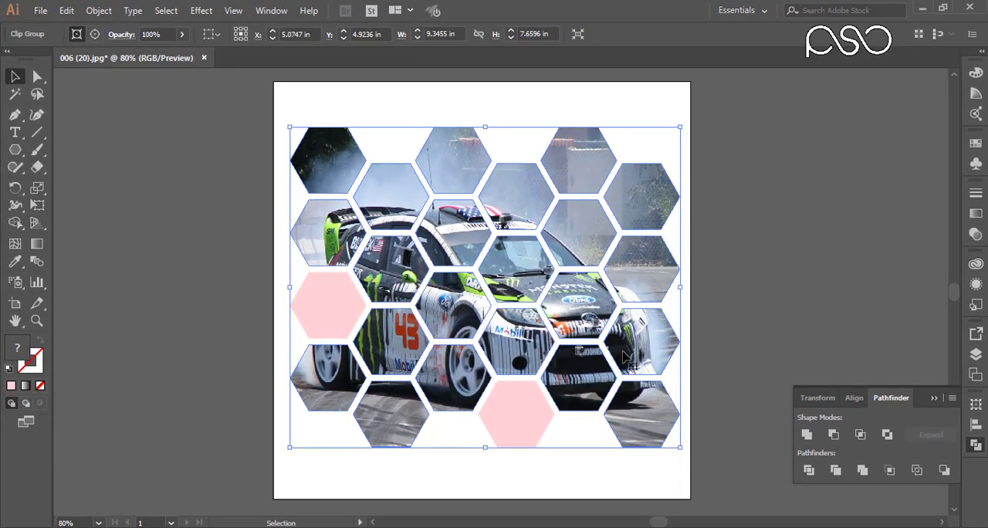
- Draw a rectangle covering the whole artboard and send it to the back behind the honeycomb
left_click(212, 105)
key("m")
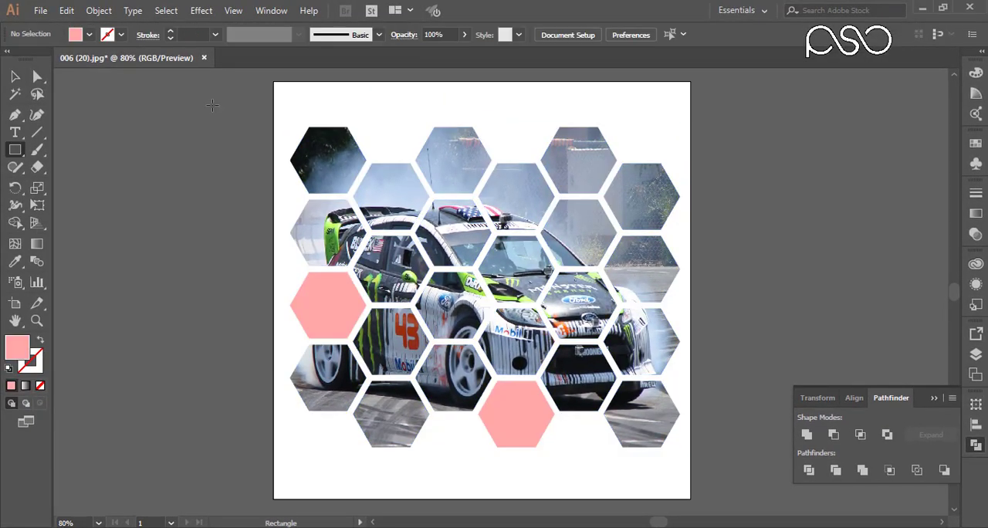
mouse_move(273, 78)
left_mouse_down()
mouse_move(571, 420)
mouse_move(690, 495)
left_mouse_up()
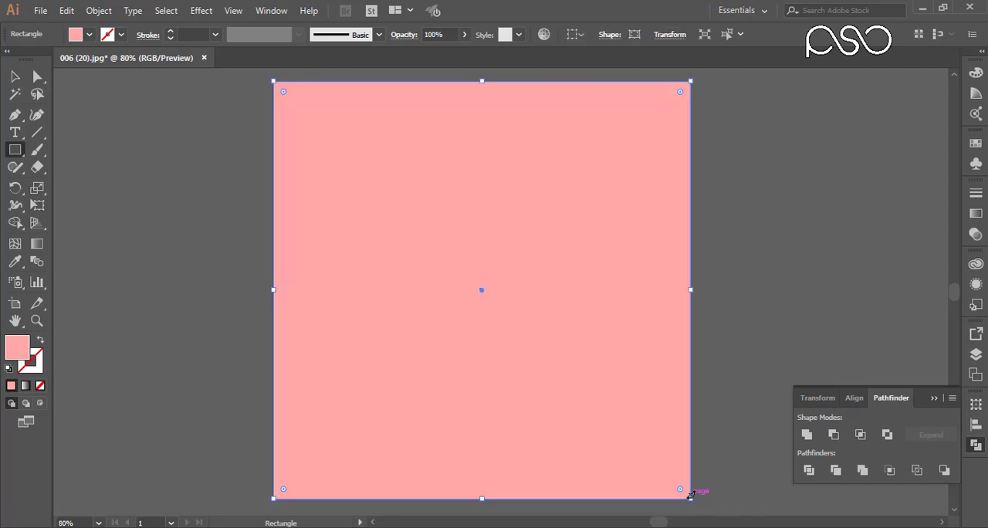
key("ctrl+shift+bracketleft")
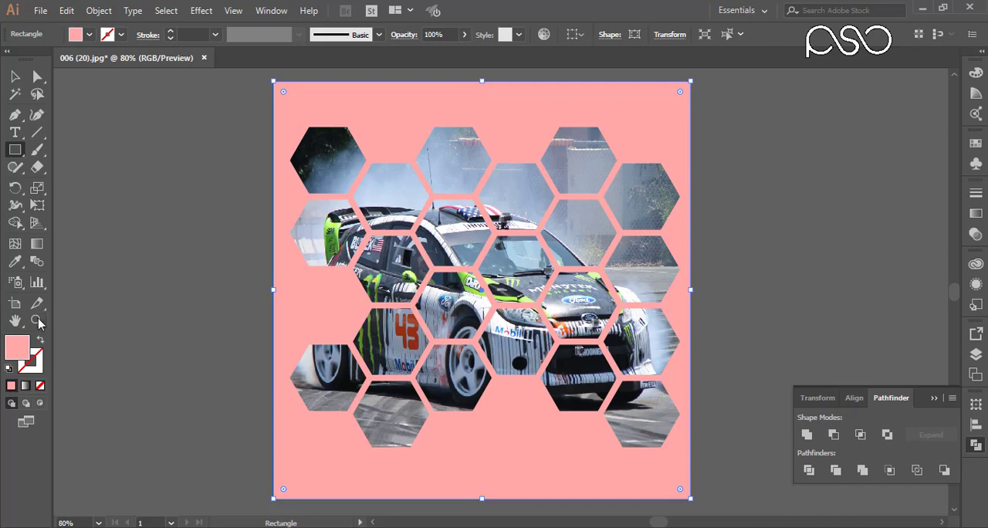
- Fill the background rectangle with light blue 99C0FF
double_click(22, 353)
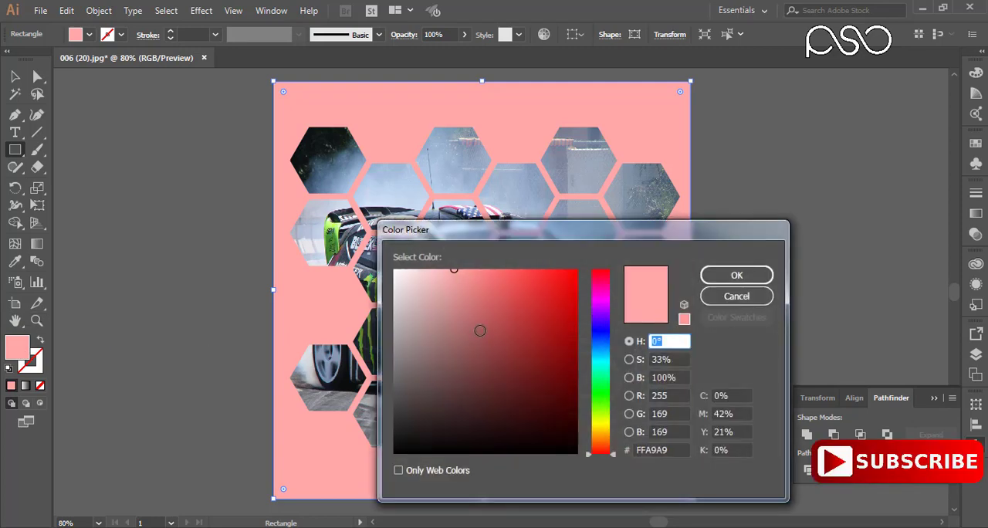
left_click(601, 343)
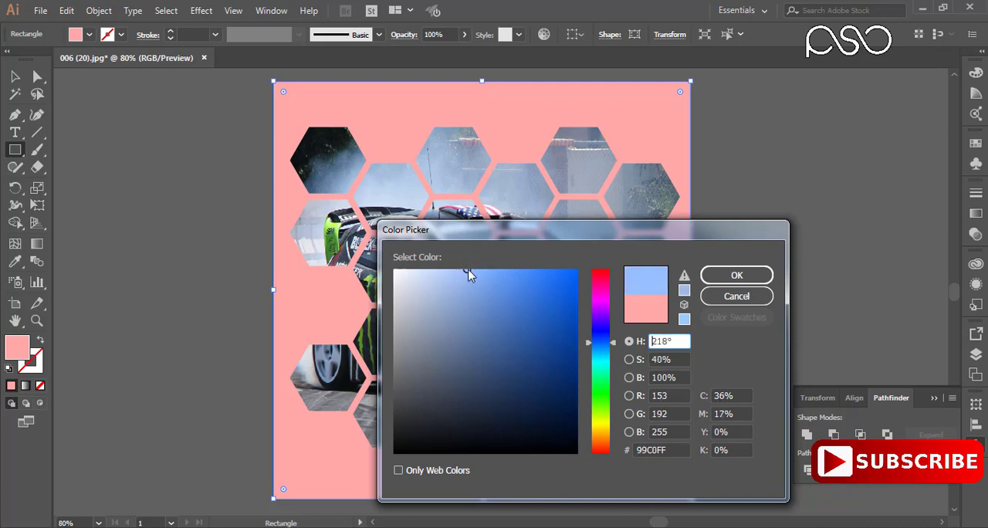
left_click(717, 276)
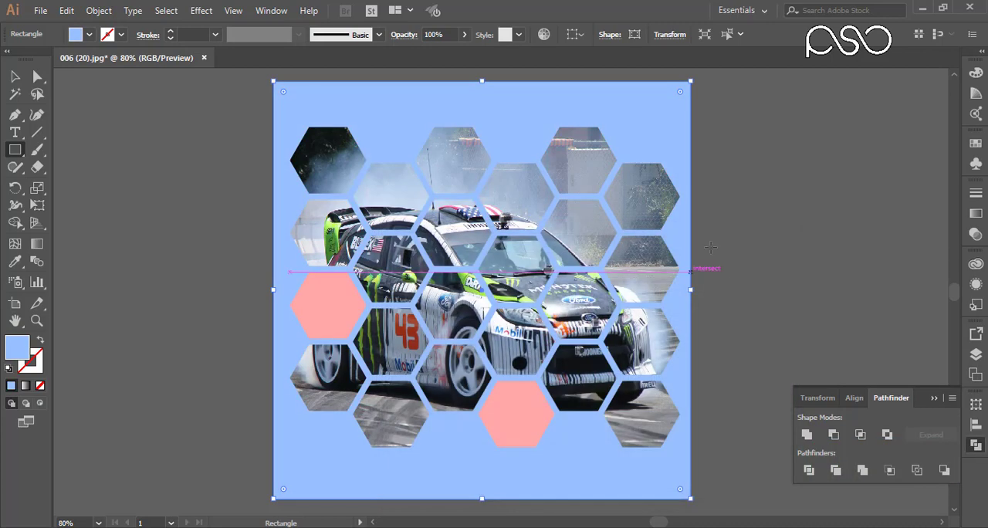
- Select the whole honeycomb without the background rectangle and move it up to a Y position of about 4.19 in
left_click(14, 76)
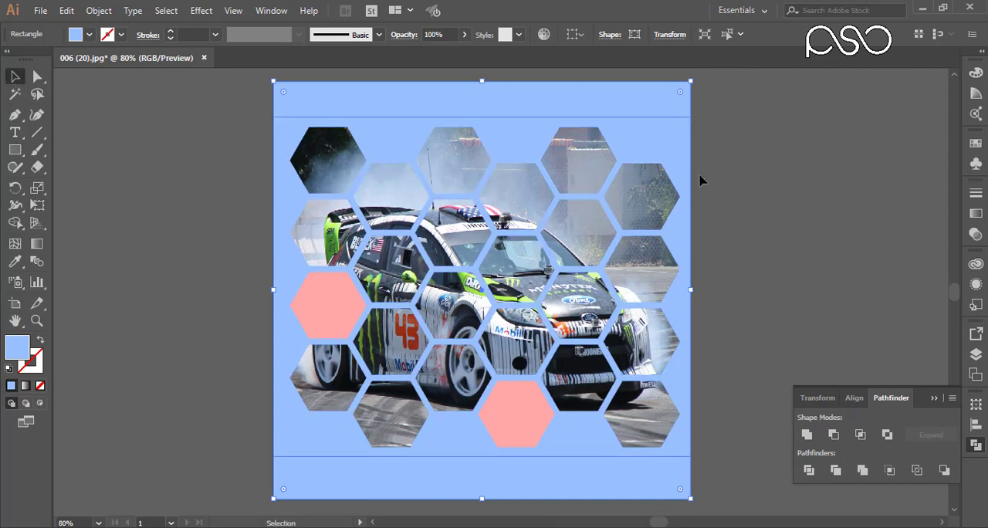
left_click_drag(754, 108, 252, 459)
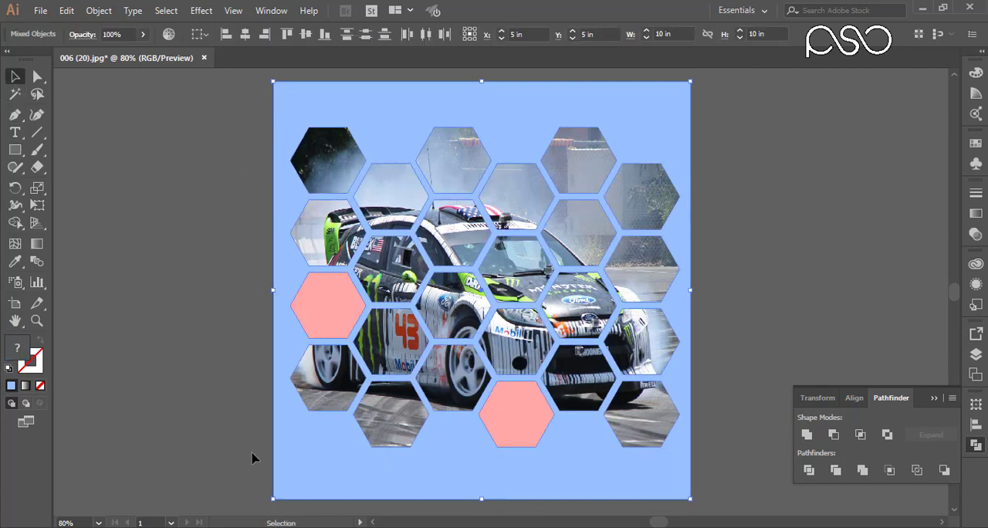
left_click(437, 485, "shift")
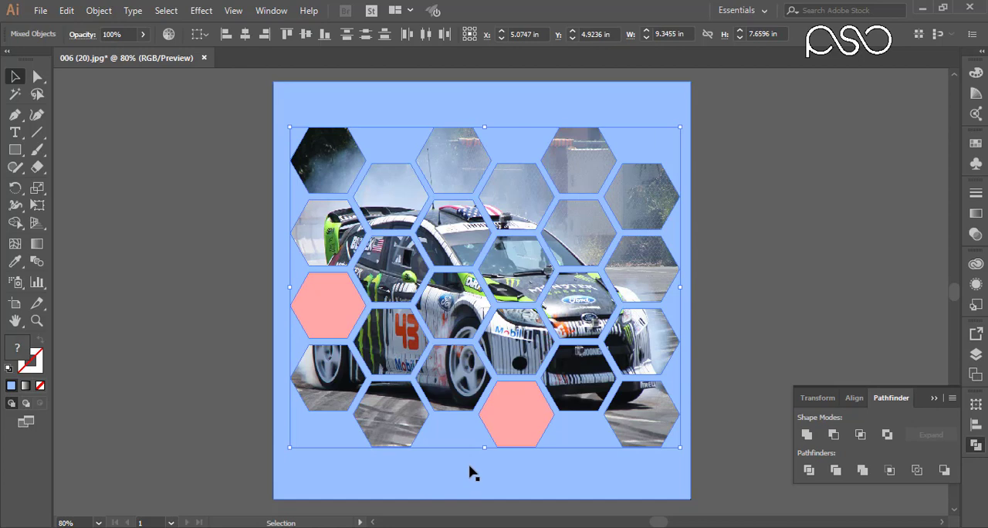
key("Up")
key("Up")
key("Up")
key("Up")
key("Up")
key("Up")
key("Up")
key("Up")
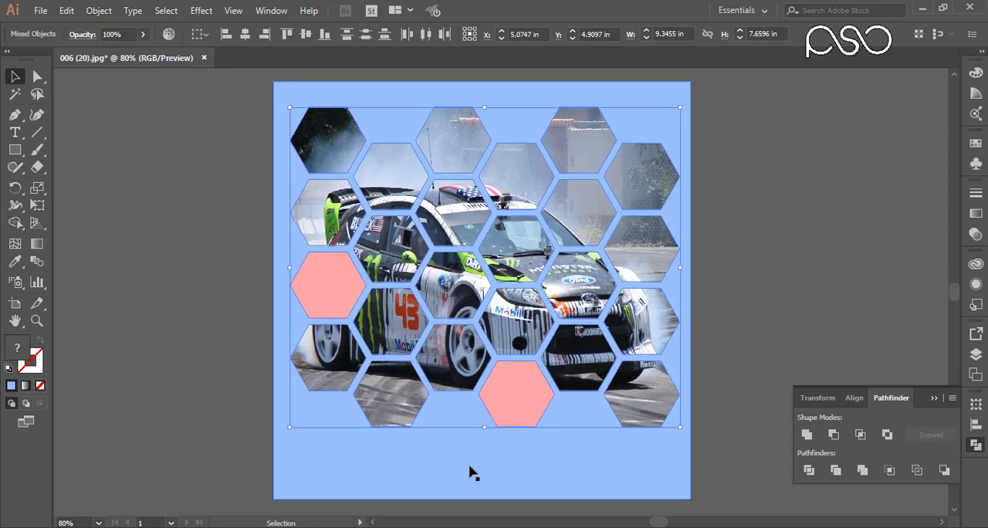
key("Up")
key("Up")
key("Up")
key("Up")
key("Up")
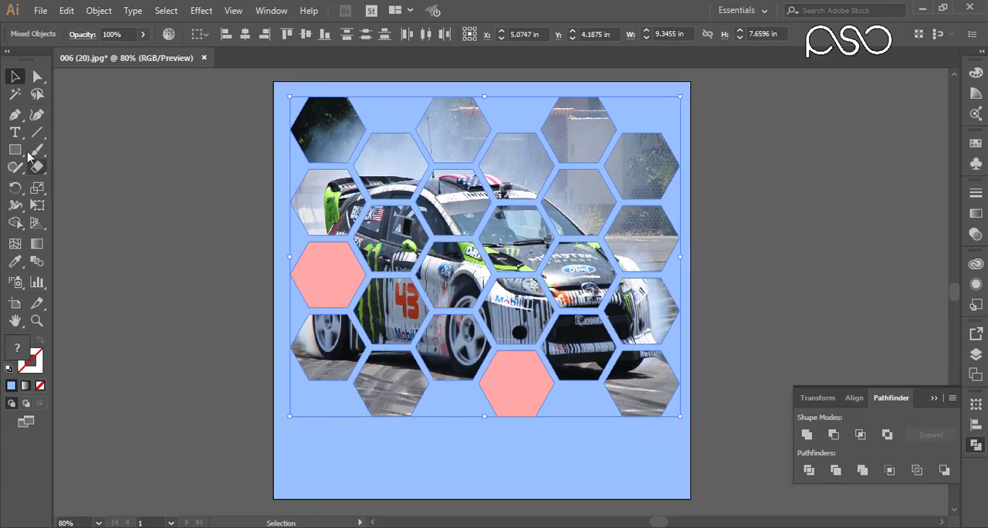
- Add the text "This is Clipping Mask" in the empty area below the honeycomb
left_click(15, 132)
left_click(403, 458)
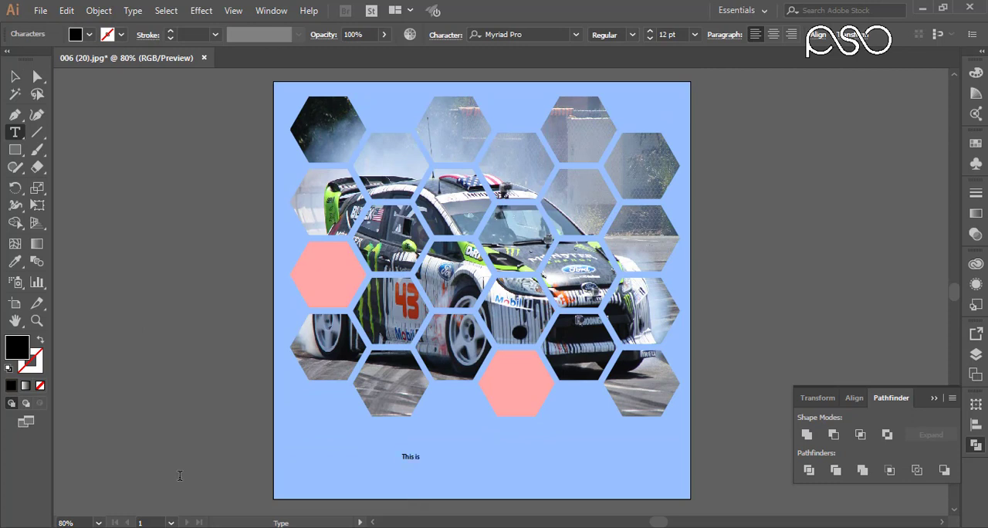
type("This is Clipping Mask")
- Format all of the new text in Arial Black at 44 pt
key("ctrl+a")
left_click(649, 31)
left_click(650, 30)
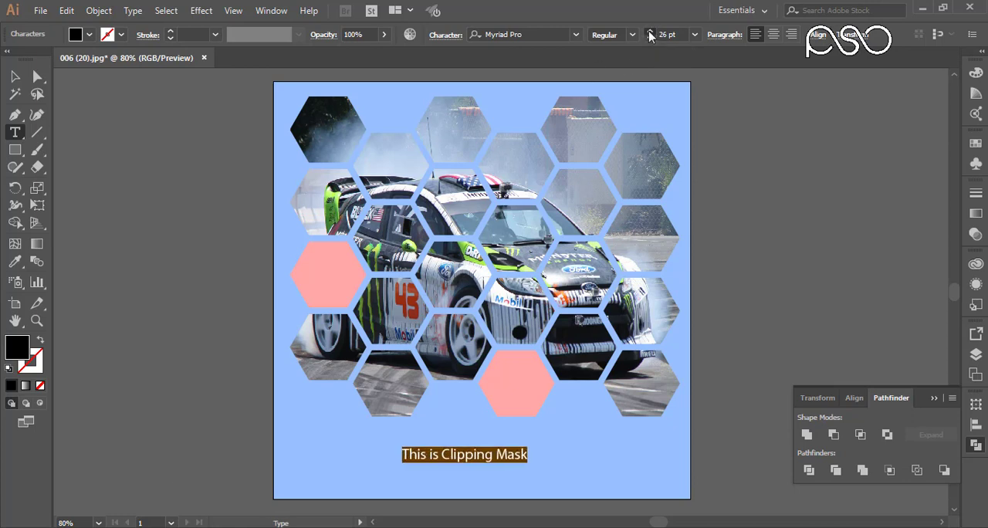
left_click(650, 31)
left_click(524, 35)
type("arial")
left_click(533, 183)
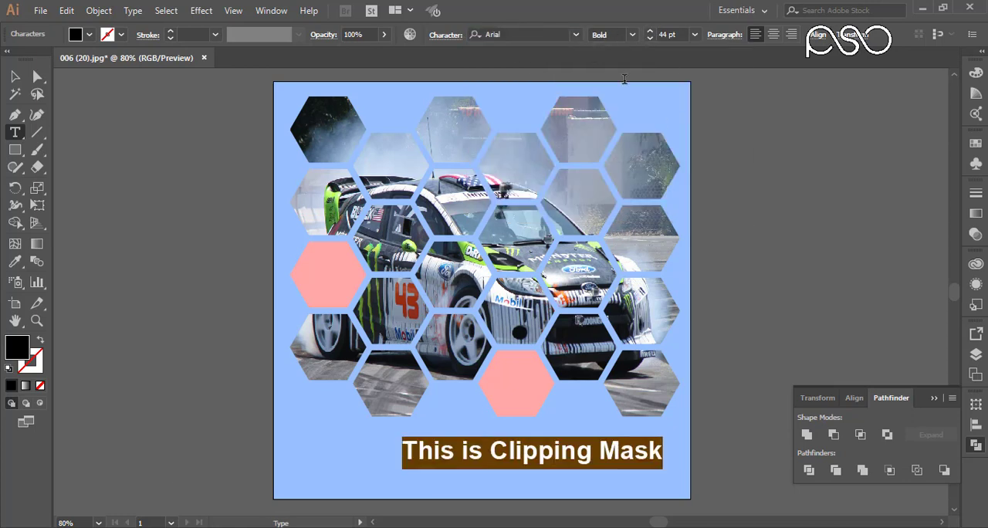
left_click(632, 34)
left_click(613, 178)
- Reposition the text line below the honeycomb and scale it up to about 56 pt
key("Escape")
left_click_drag(448, 456, 385, 466)
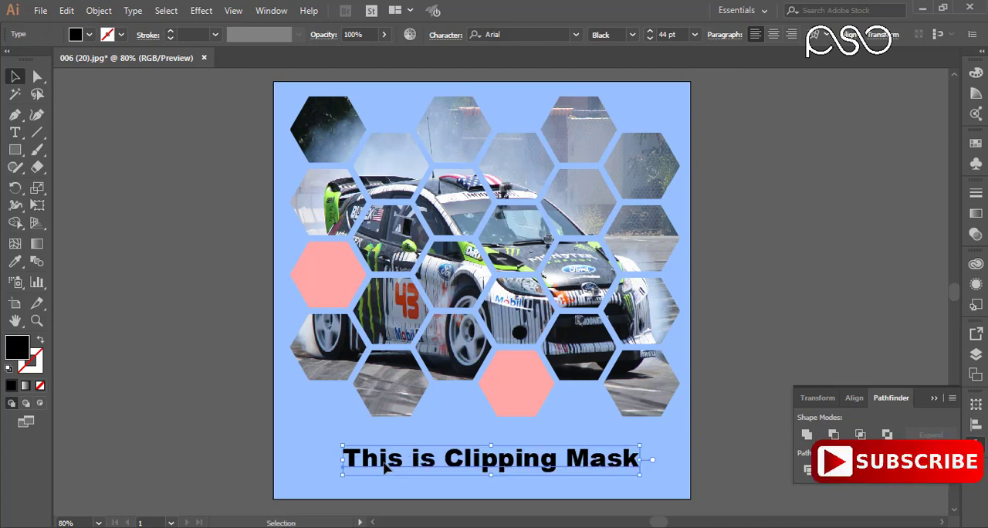
left_click_drag(640, 474, 679, 479)
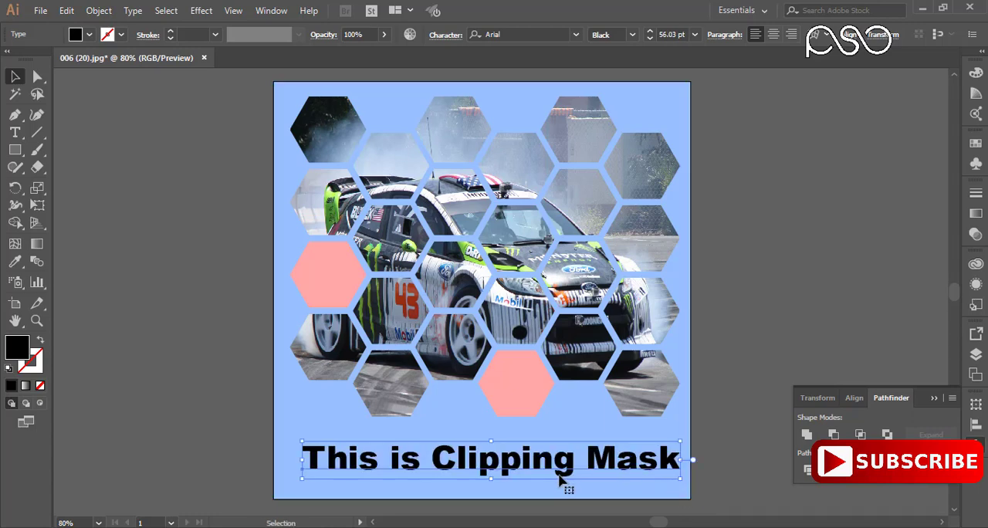
- Cut the words "This is" out of the text line
key("t")
left_click_drag(431, 462, 304, 462)
key("ctrl+x")
key("ctrl+z")
right_click(329, 460)
left_click(71, 11)
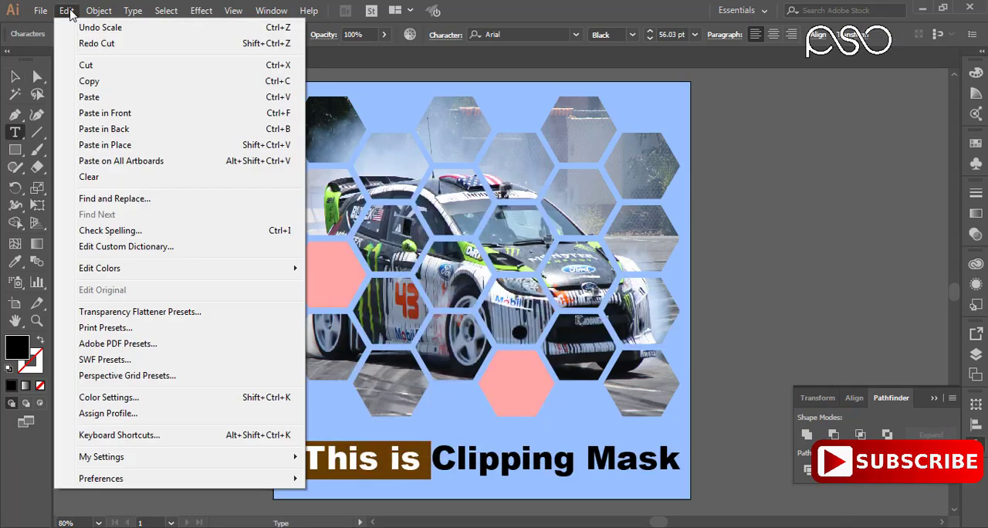
left_click(86, 65)
- Duplicate the "Clipping Mask" text above the original and replace the copy's content with "This is"
key("Escape")
left_click_drag(429, 449, 498, 449)
left_click_drag(498, 450, 427, 418)
key("t")
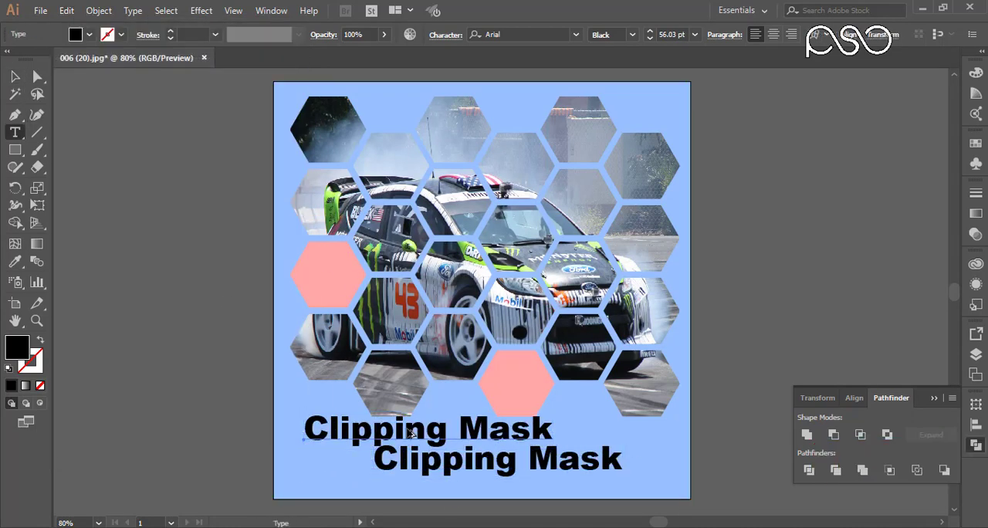
triple_click(411, 435)
right_click(410, 435)
left_click(66, 11)
left_click(86, 94)
- Cut the word "Mask" out of the lower text line
double_click(615, 461)
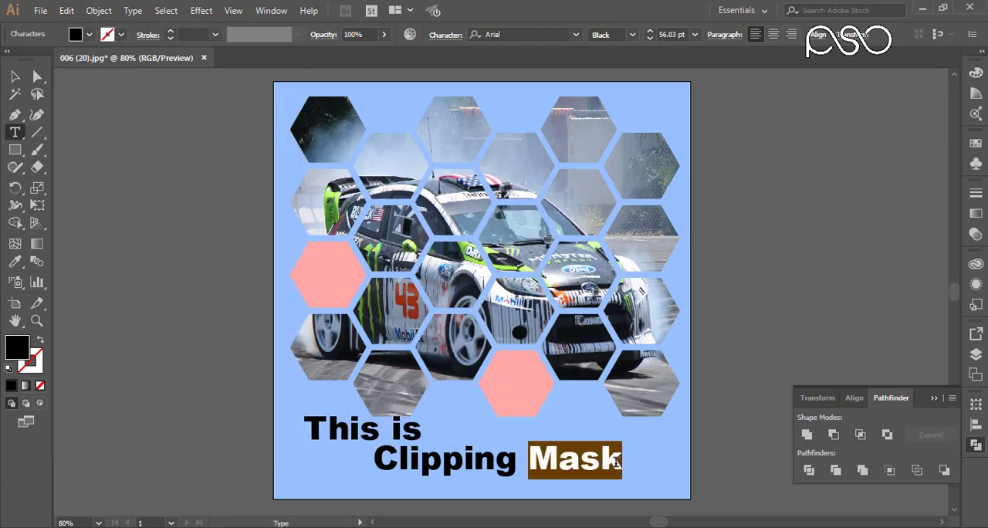
left_click(98, 11)
mouse_move(67, 10)
left_click(85, 65)
- Duplicate the "Clipping" text below the original and replace the copy's content with "Mask"
left_click(15, 76)
left_click_drag(449, 467, 566, 491)
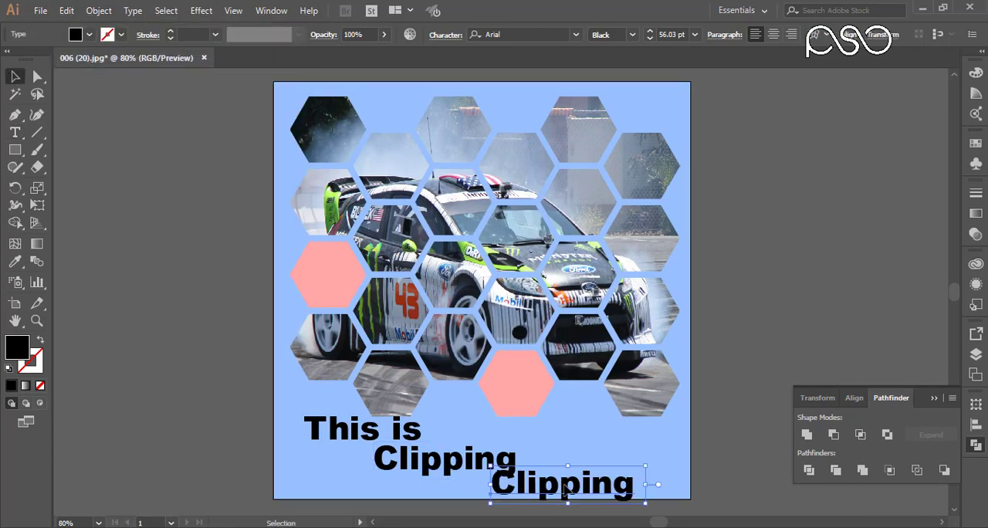
triple_click(565, 485)
right_click(565, 483)
left_click(66, 11)
left_click(91, 96)
- Scale "This is" down to about 35 pt and stack "Clipping" and "Mask" directly beneath it
left_click(15, 77)
left_click(401, 432)
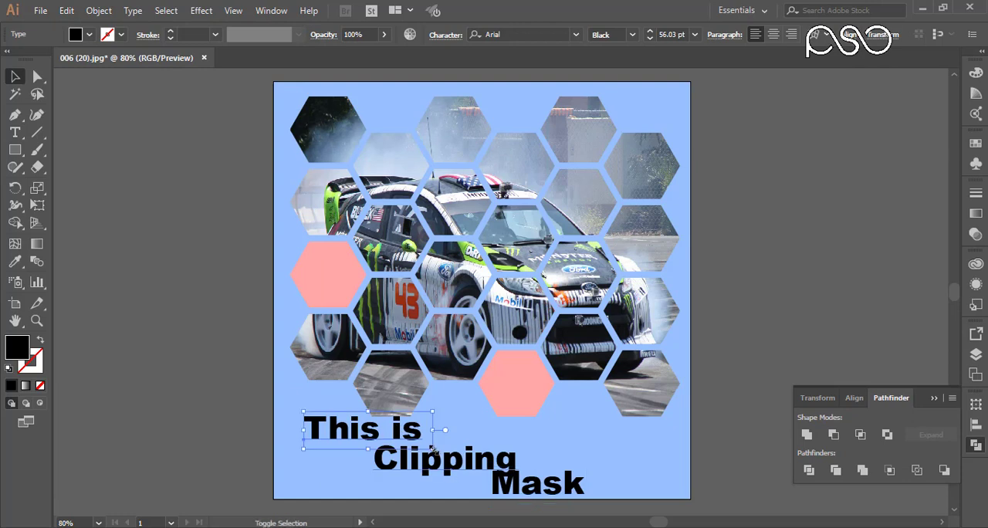
left_click_drag(433, 449, 385, 435)
left_click_drag(456, 459, 387, 446)
left_click_drag(546, 484, 376, 474)
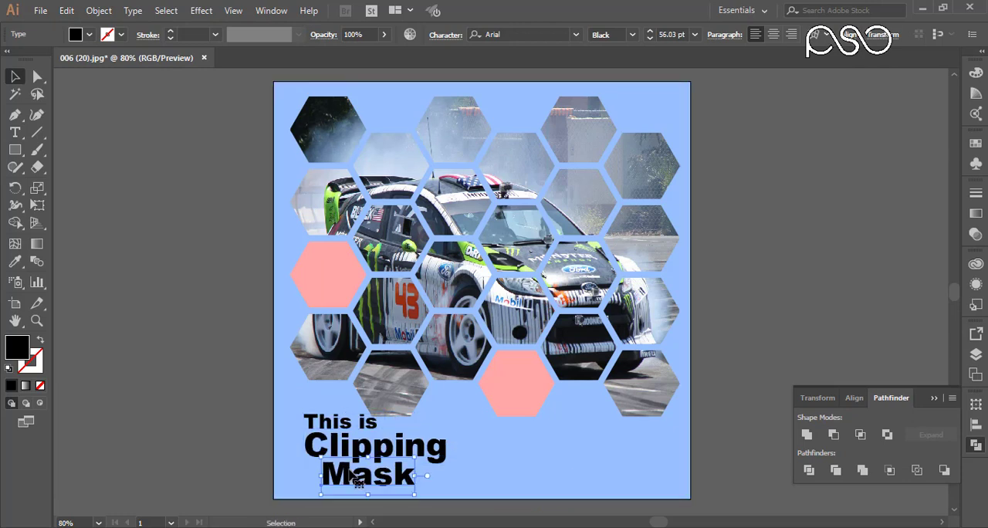
- Move "This is" up to free some space and enlarge "Clipping" across the area below the honeycomb
left_click_drag(367, 424, 367, 374)
left_click_drag(384, 451, 387, 437)
left_click_drag(461, 453, 580, 480)
left_click_drag(509, 439, 514, 422)
- Enlarge "Mask" to about 86 pt under the end of "Clipping" and fit a slightly larger "This is" above its start
left_click_drag(385, 481, 606, 508)
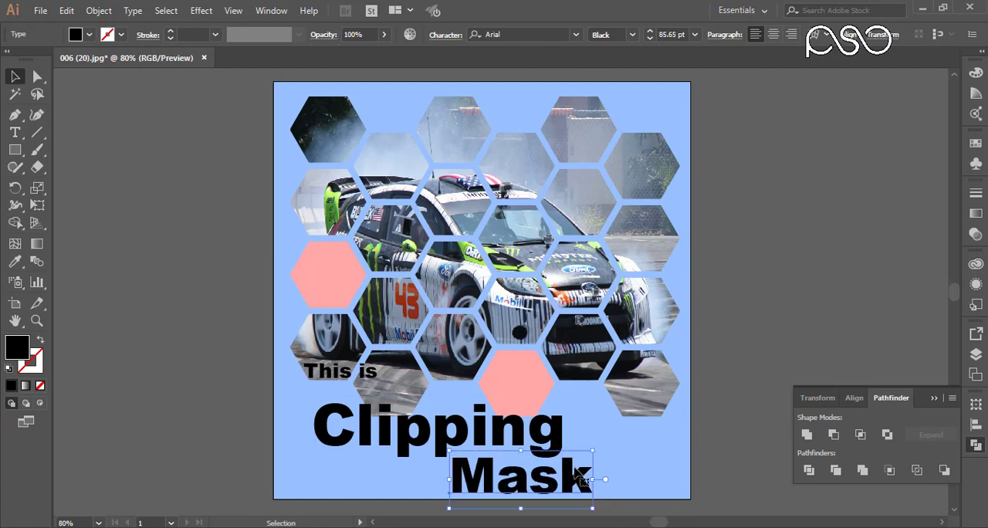
left_click_drag(576, 470, 604, 463)
left_click_drag(357, 372, 365, 388)
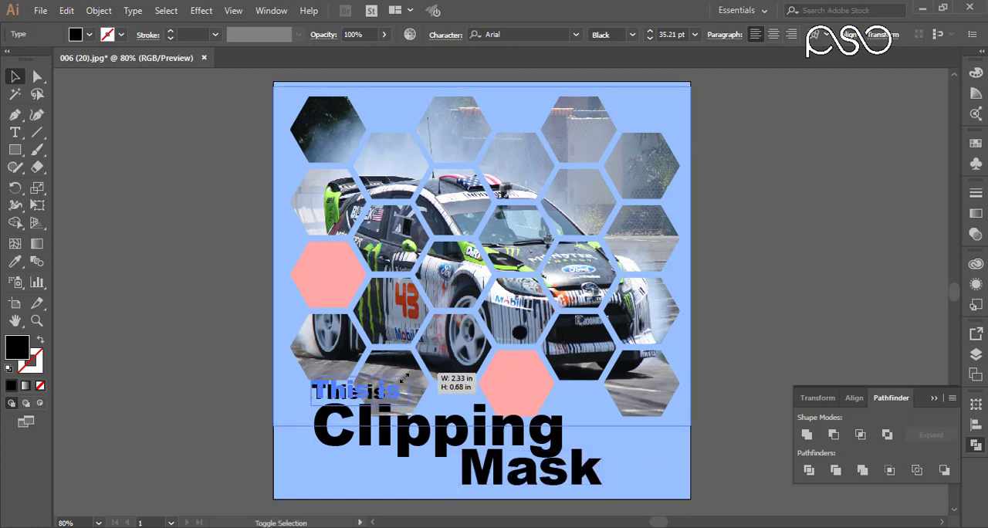
- Turn the three text pieces into one compound path and shift the lettering to the right
left_click(769, 322)
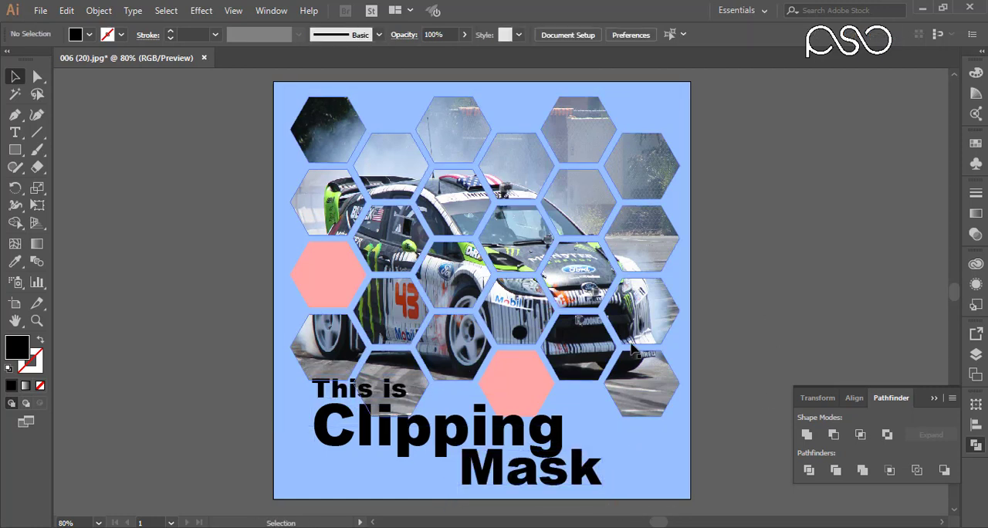
left_click_drag(497, 430, 532, 433)
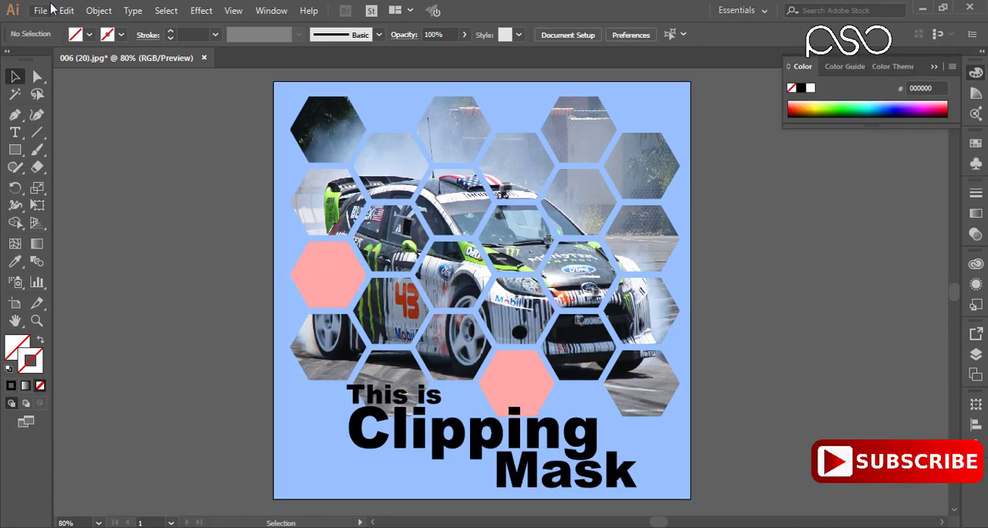
- Place the tulip field image 007 (62).jpg over the lettering at about 7.66 in wide and embed it
left_click(41, 10)
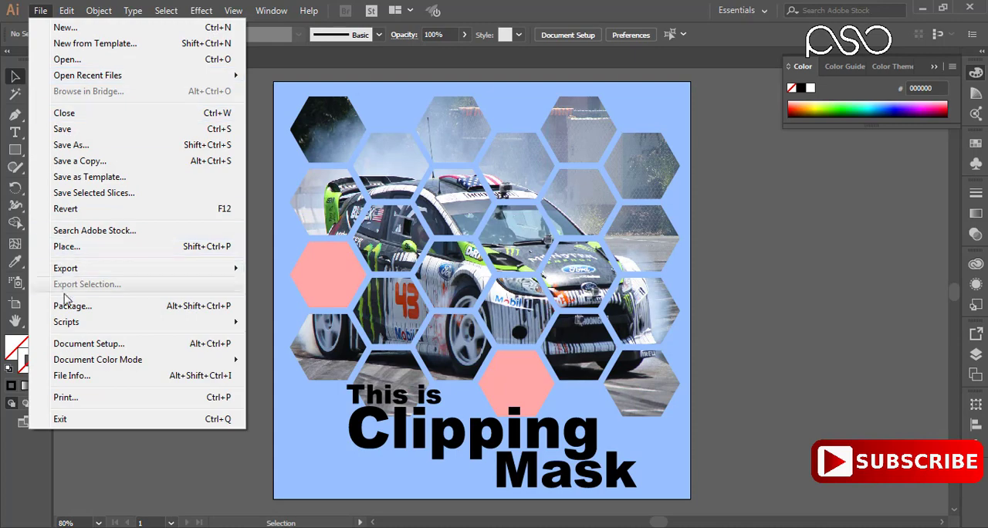
left_click(69, 247)
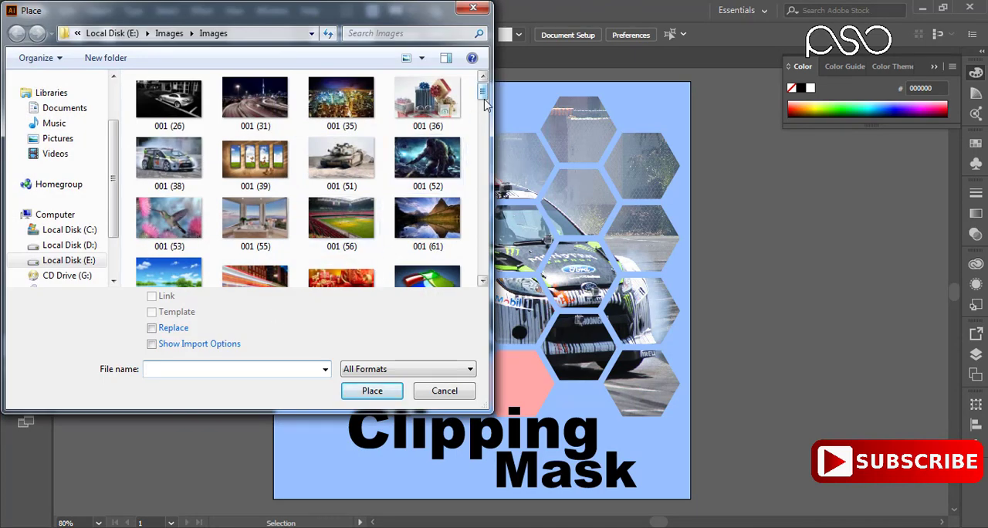
left_click_drag(483, 93, 481, 248)
left_click(428, 192)
left_click(362, 391)
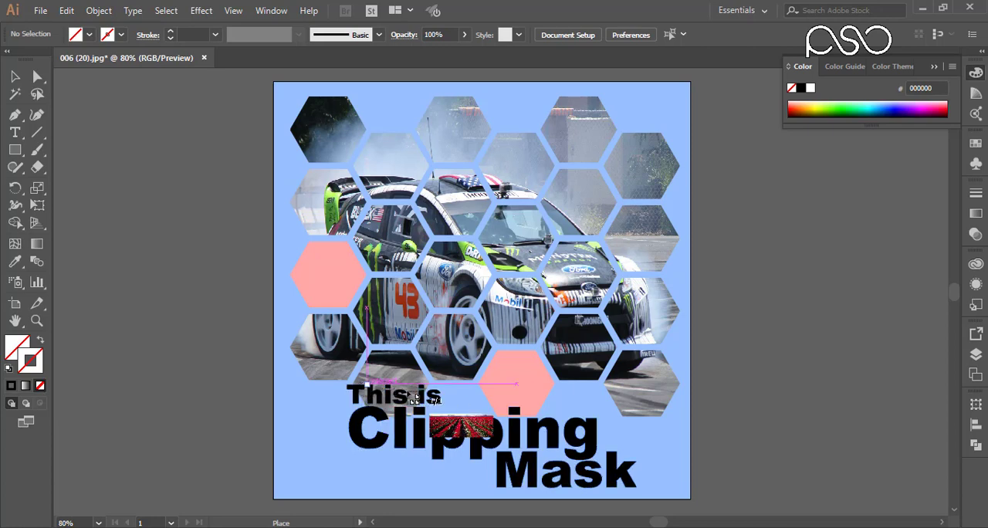
left_click_drag(332, 378, 657, 506)
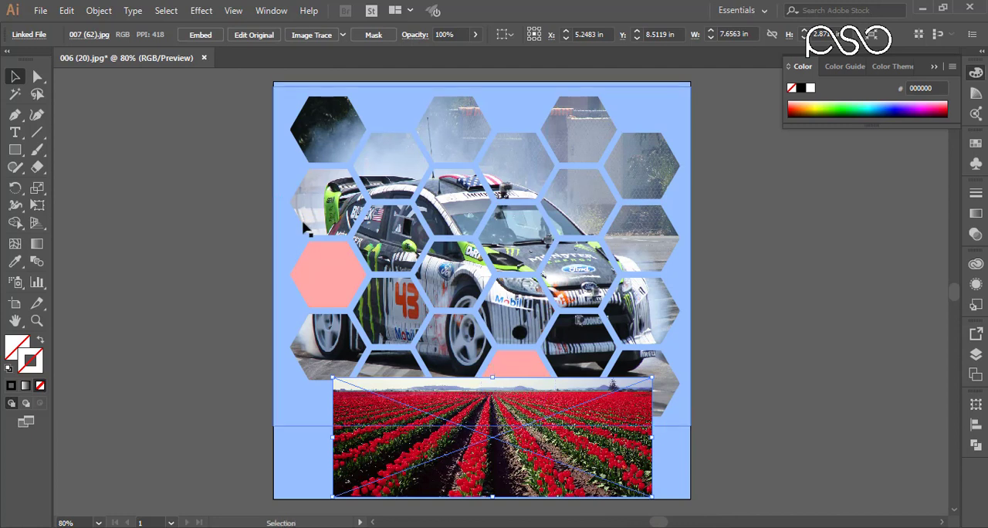
left_click(201, 35)
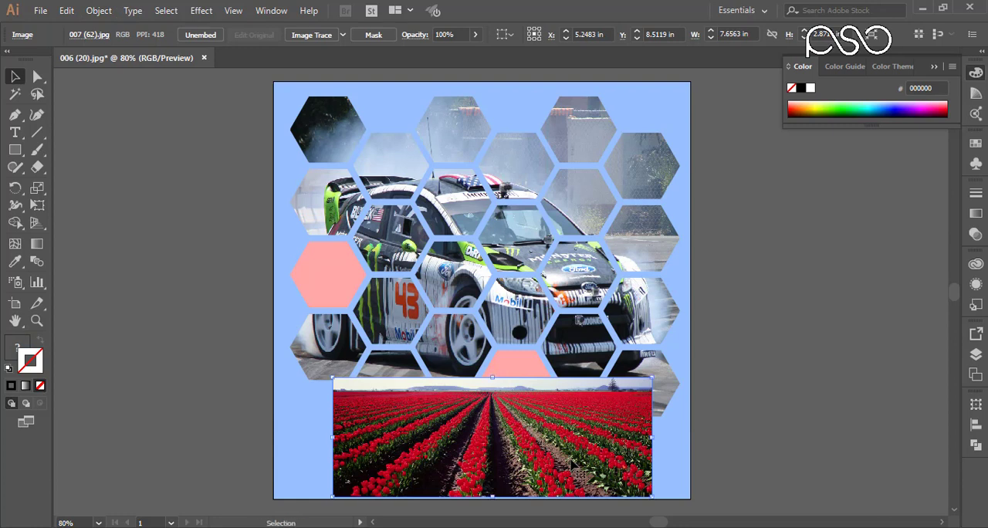
- Send the tulip image behind the lettering and adjust it to about 3.22 in high so it covers the words
key("ctrl+[")
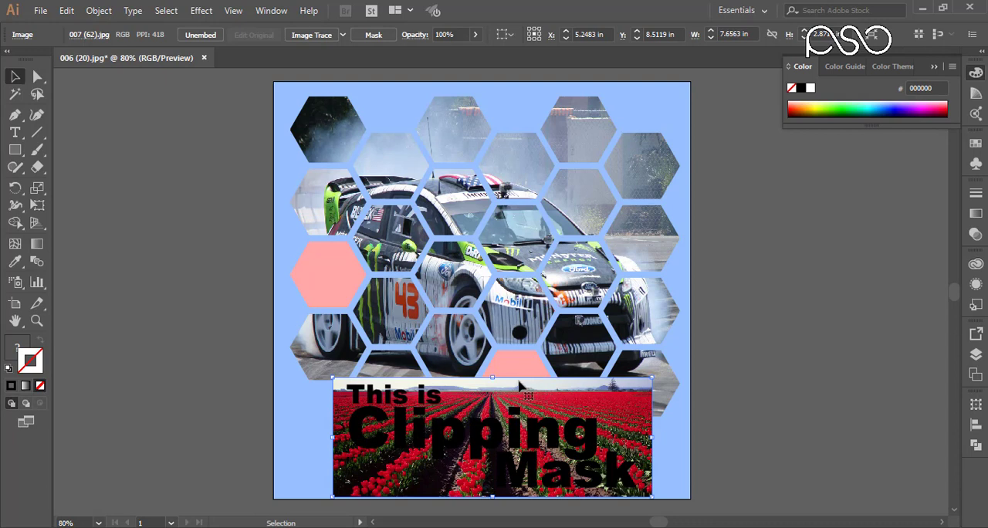
left_click_drag(492, 378, 495, 363)
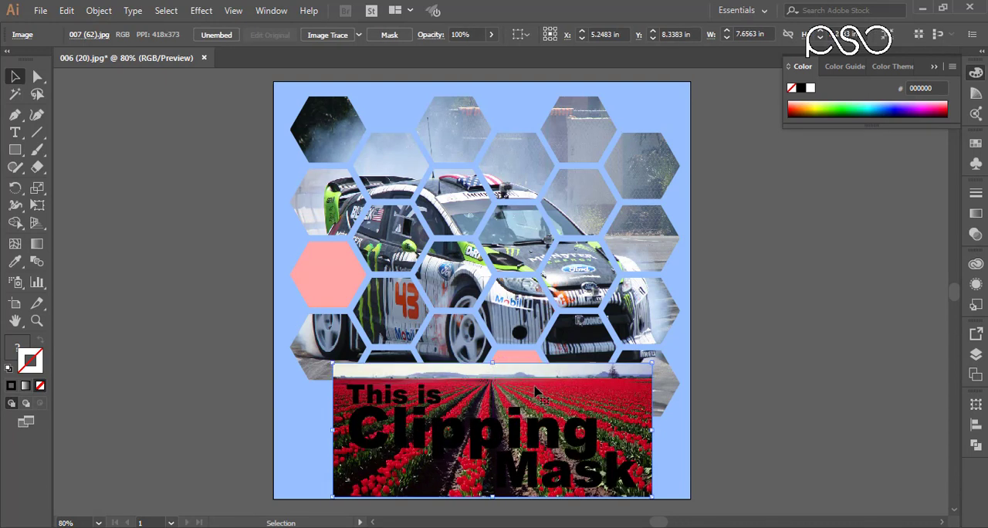
left_click_drag(542, 395, 534, 395)
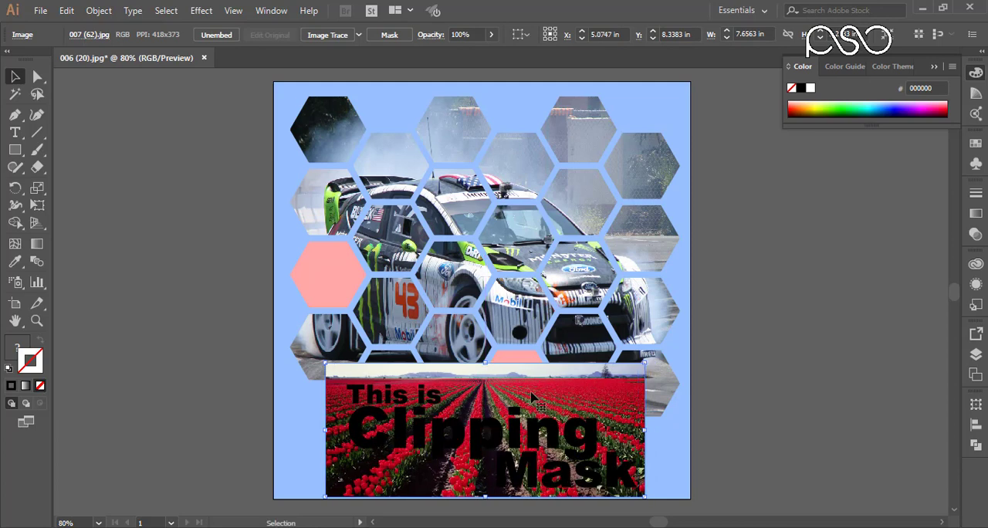
- Clip the tulip image with the lettering as a clipping mask and nudge the clipped text up and to the left
left_click(588, 432, "shift")
right_click(588, 431)
mouse_move(656, 342)
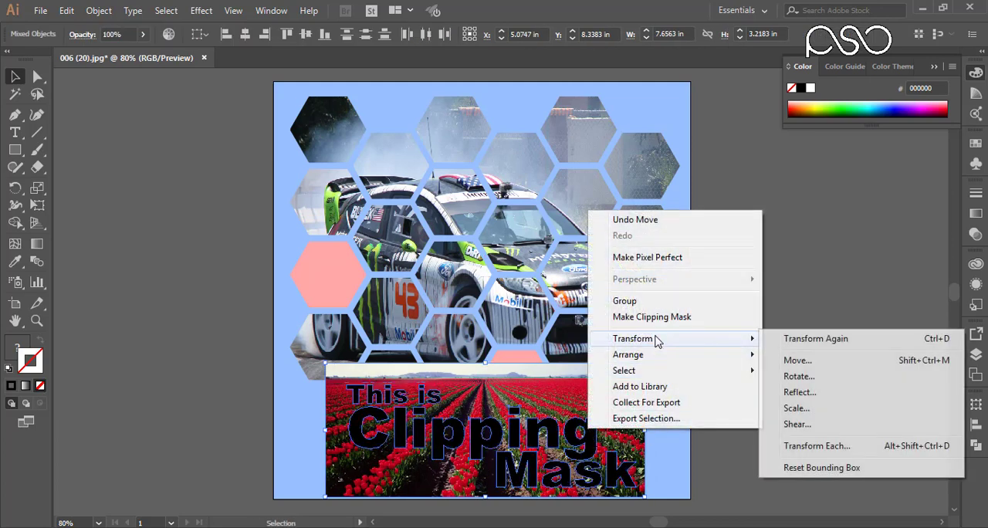
left_click(655, 317)
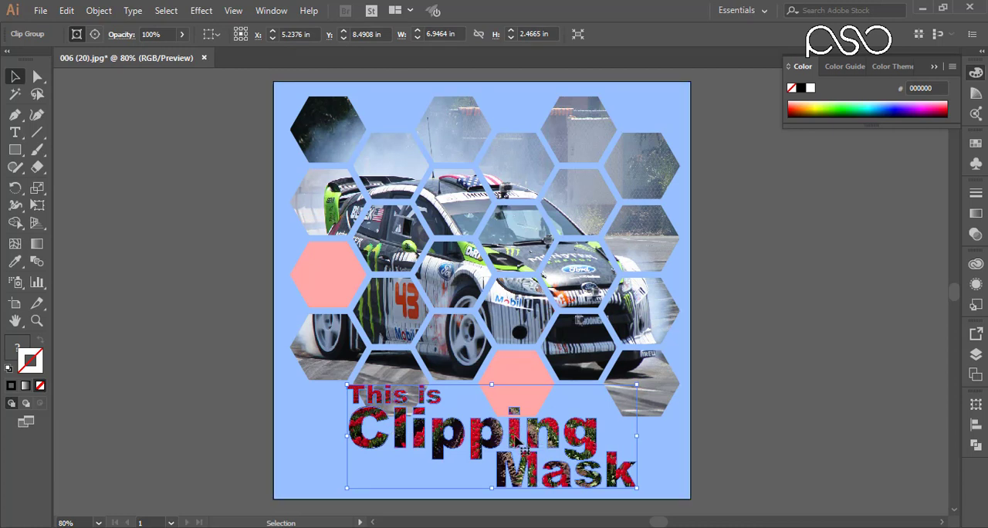
left_click_drag(517, 438, 503, 434)
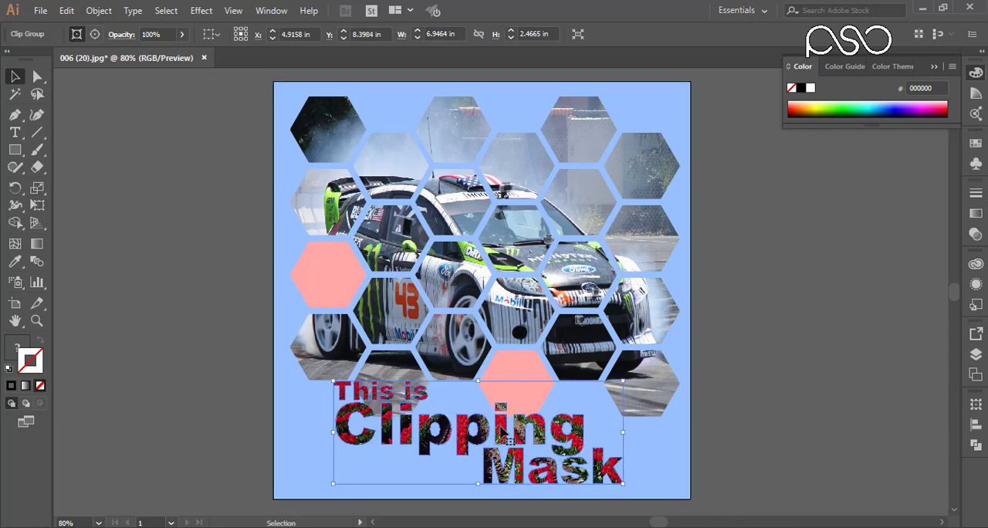
left_click(755, 319)
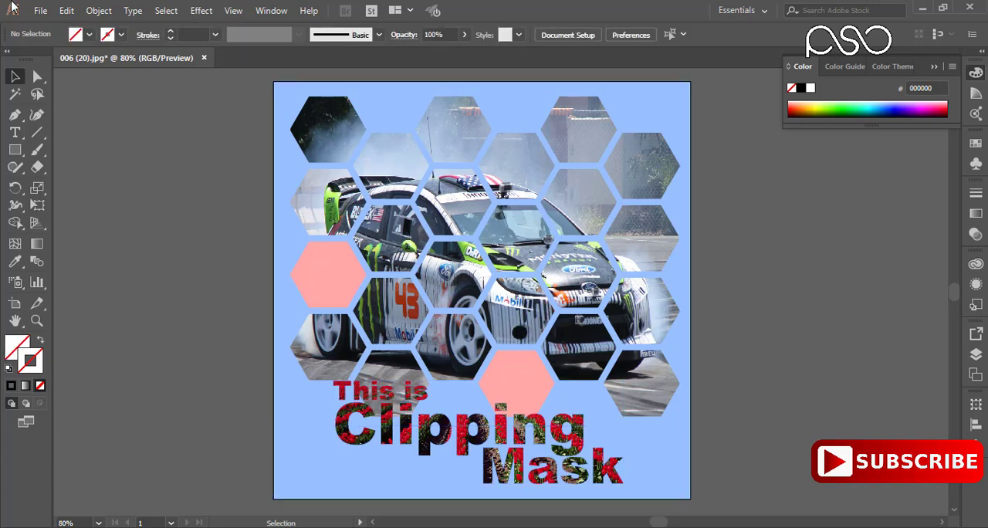
- Begin exporting the artwork with Export As and choose JPEG (*.JPG) as the file type
left_click(38, 12)
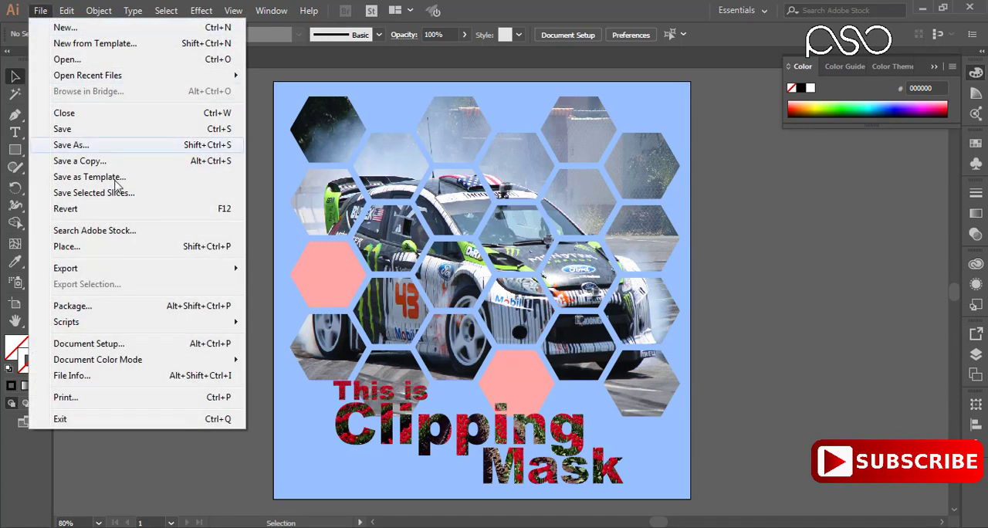
mouse_move(75, 273)
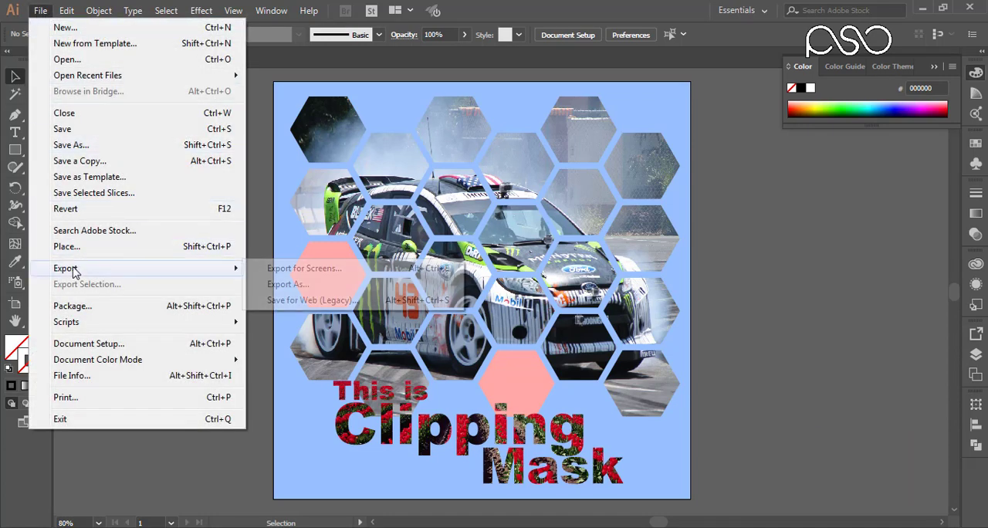
left_click(292, 285)
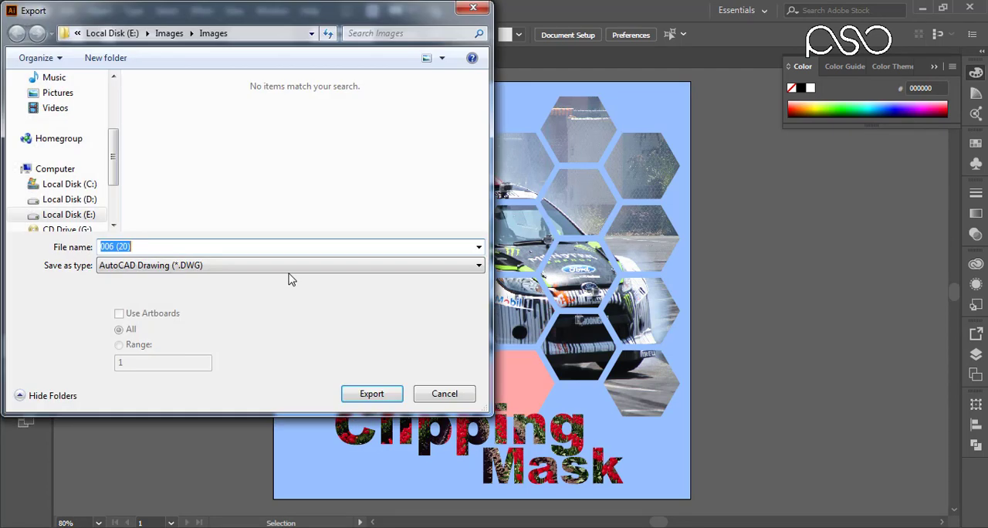
left_click(202, 267)
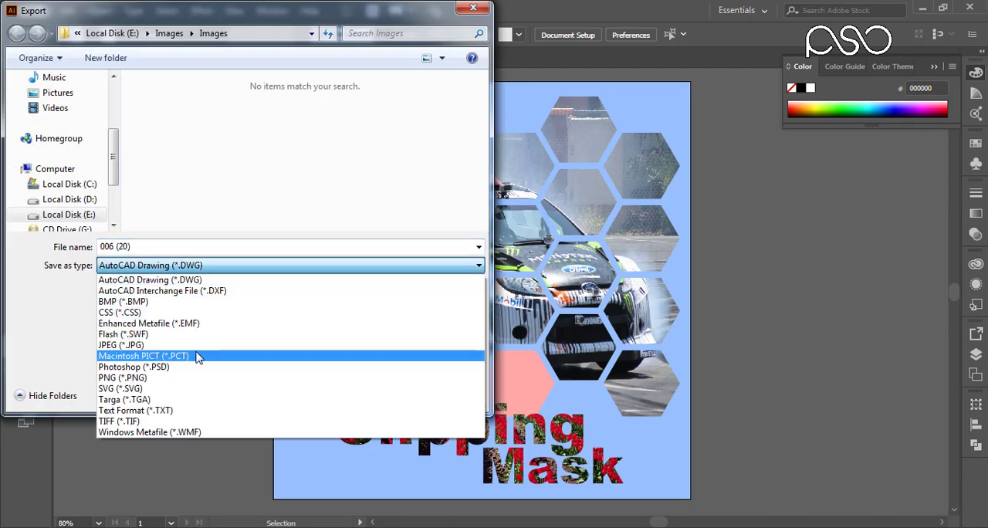
left_click(187, 347)
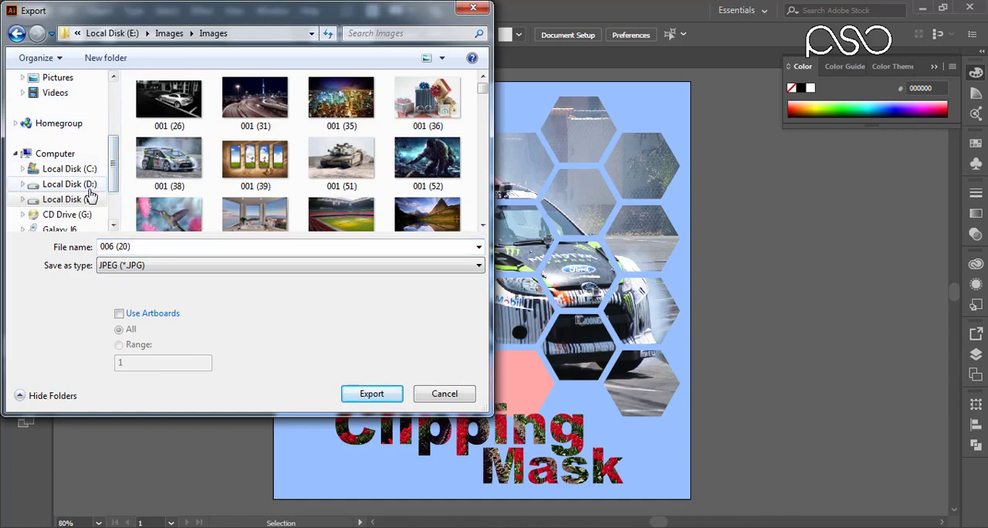
- Save the export to Local Disk (E:) under the name "Clippining mask" with JPEG quality 8 (Maximum)
left_click(85, 199)
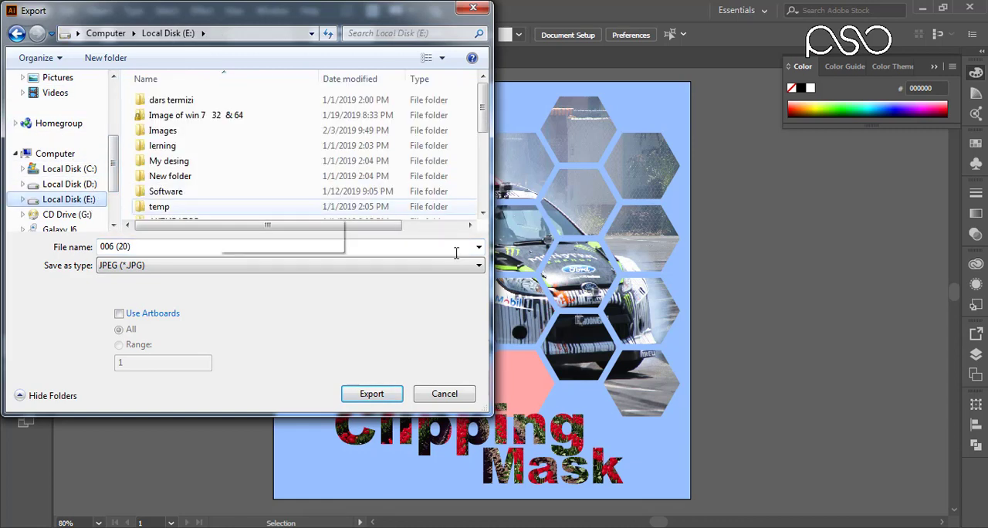
left_click(167, 246)
type("Clippining mask")
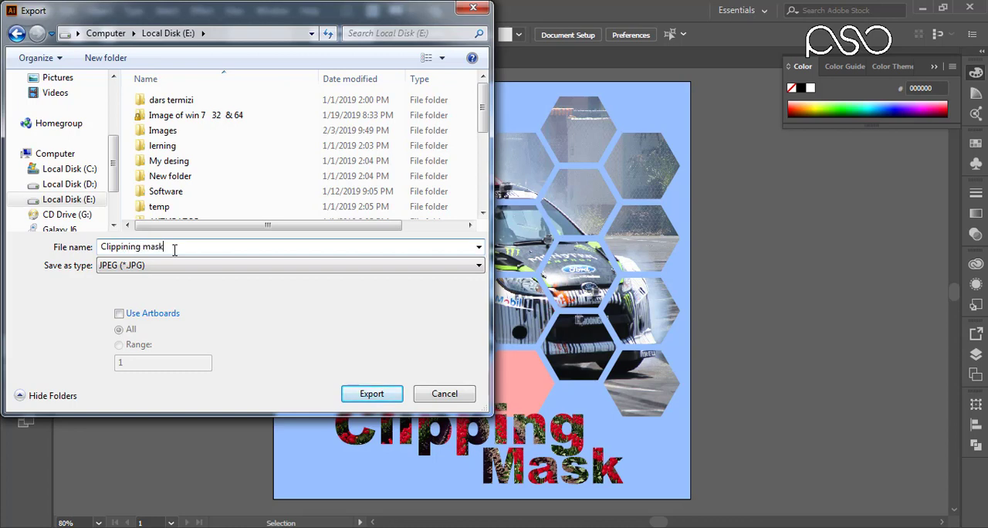
key("Return")
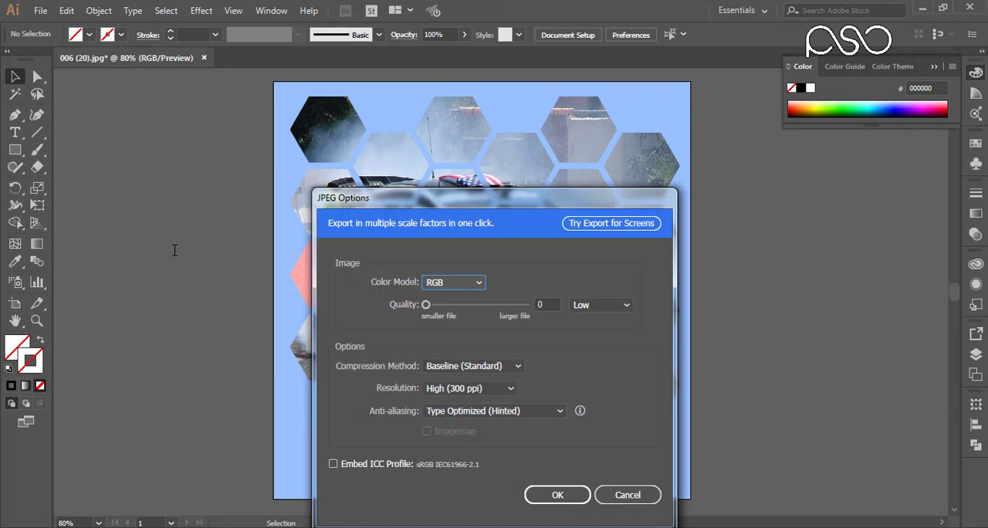
left_click_drag(426, 304, 500, 320)
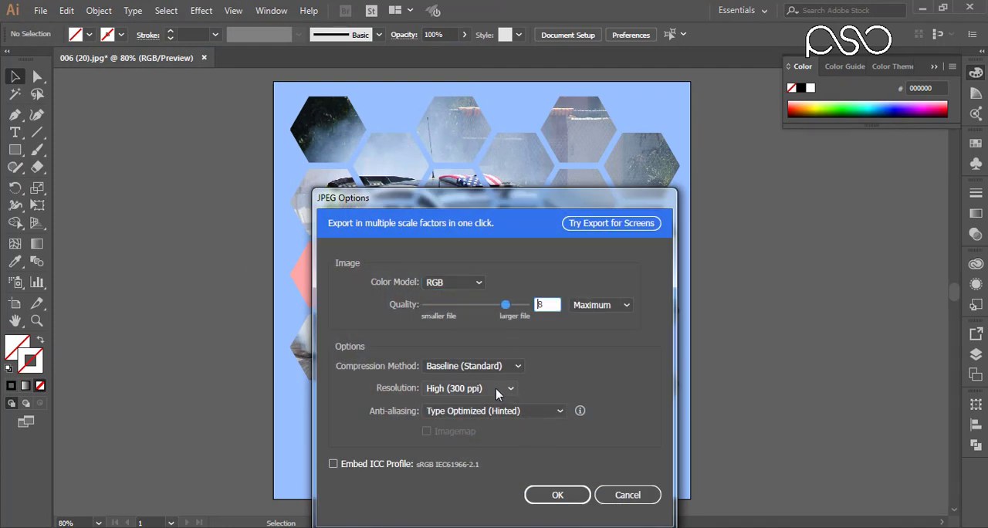
left_click(557, 494)
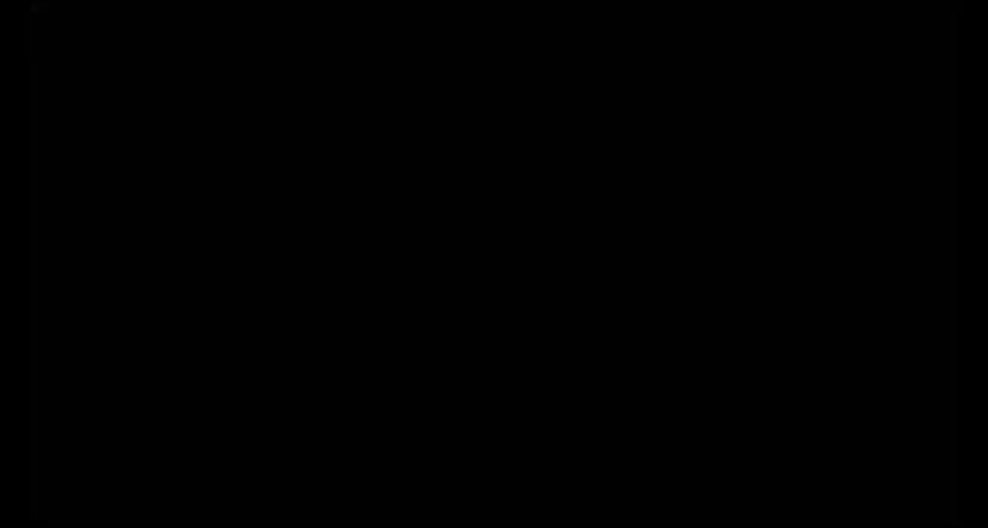